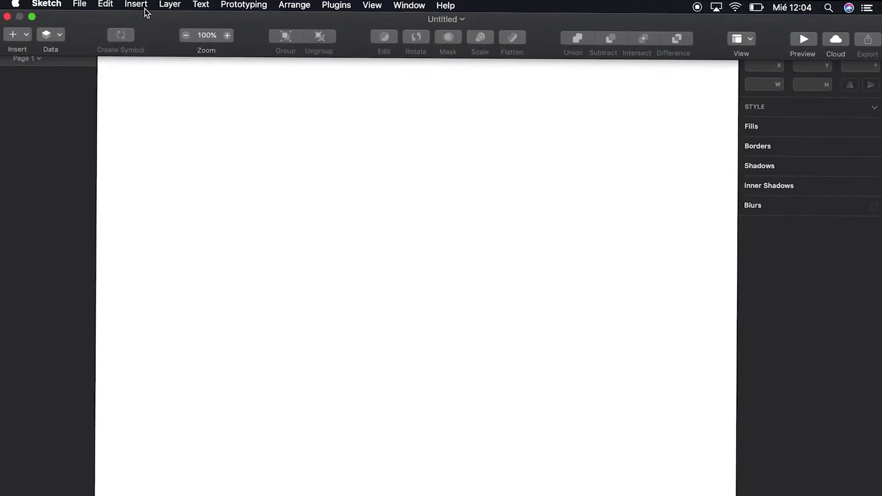
left_click(143, 7)
mouse_move(146, 41)
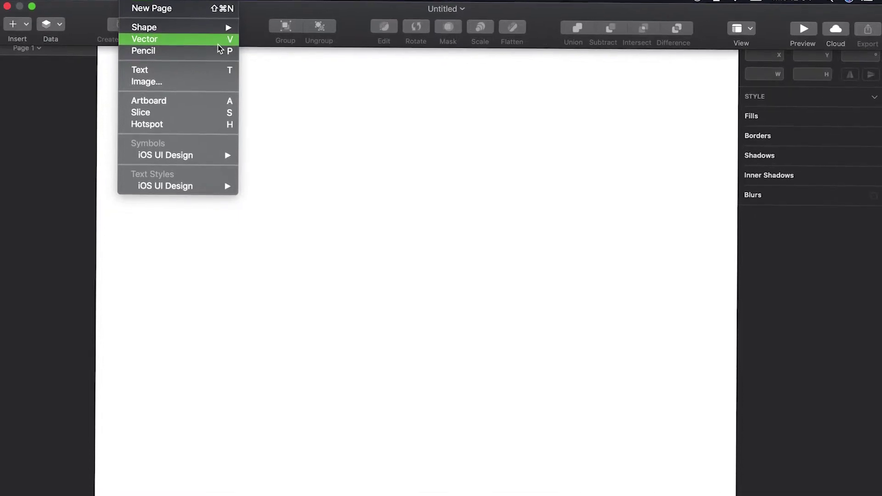
left_click(63, 84)
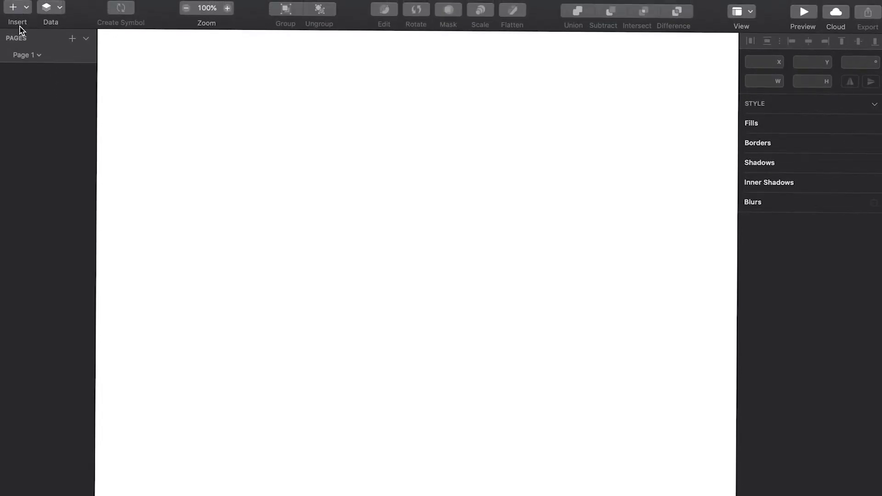
Start a vector path and place six straight corner points forming the top edge, pointed tip and underside of an arrow-like outline.
left_click(27, 7)
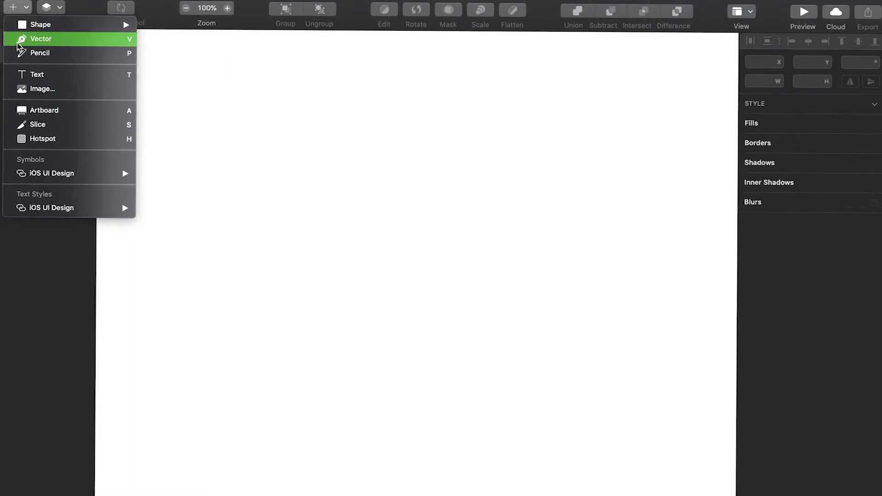
left_click(46, 40)
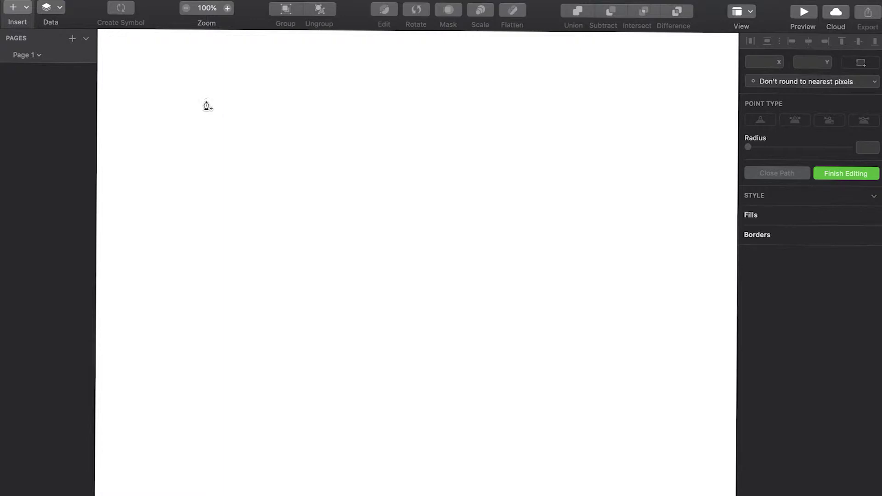
left_click(189, 74)
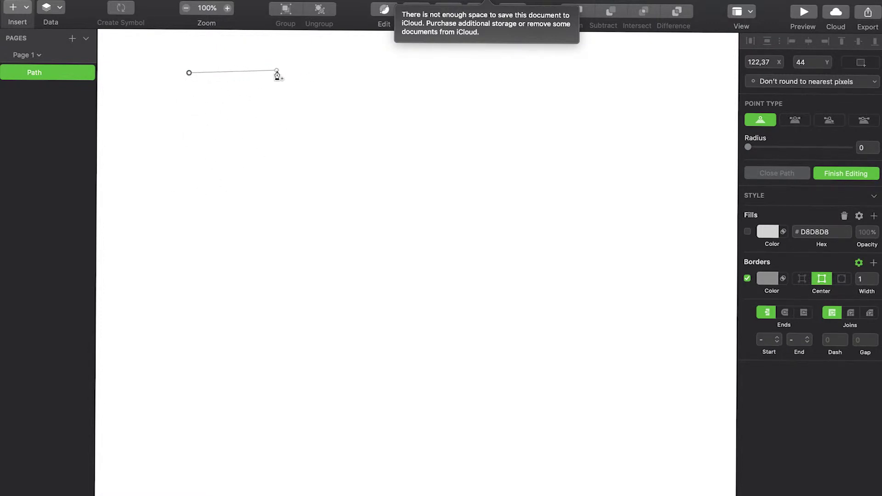
left_click(278, 70)
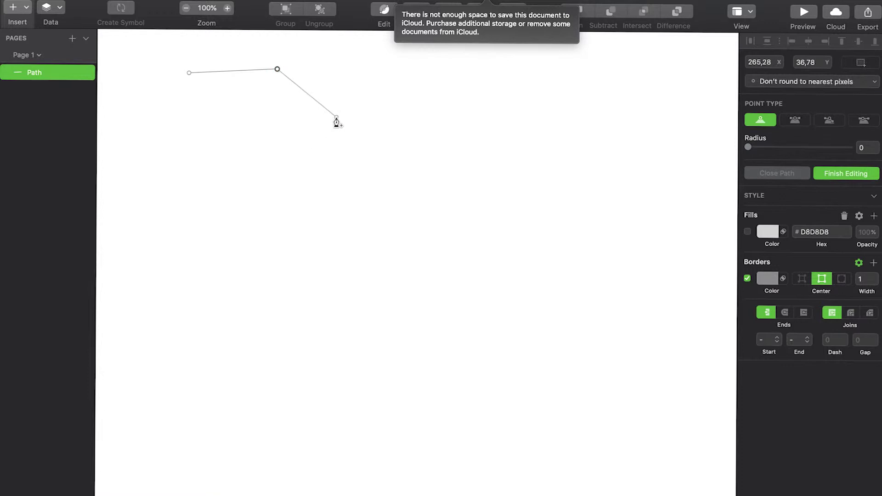
left_click(329, 87)
left_click(387, 124)
left_click(345, 163)
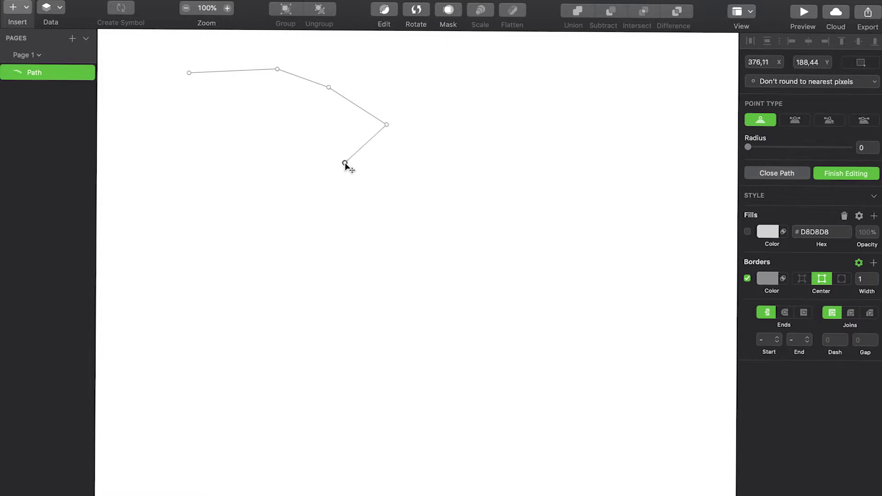
left_click(291, 193)
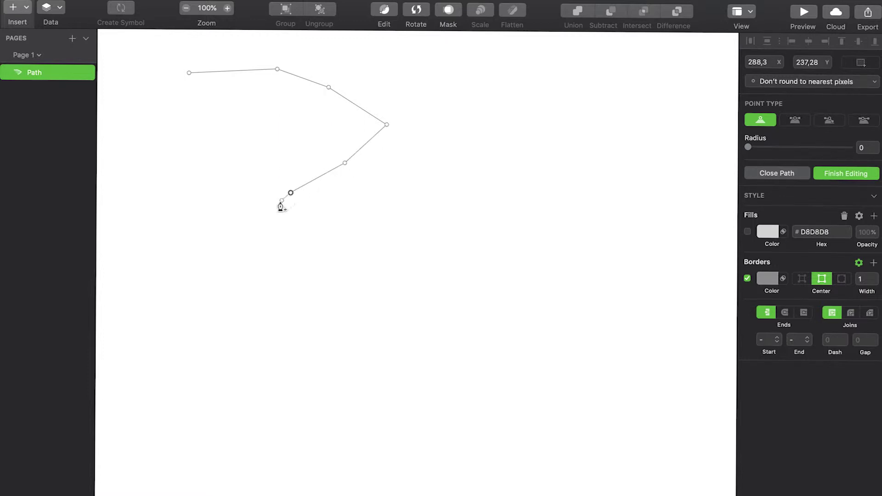
Continue the outline with curved bottom and left segments, close it at the starting point, and finish the path at about 413 × 284.
left_click(240, 238)
left_click_drag(241, 238, 204, 225)
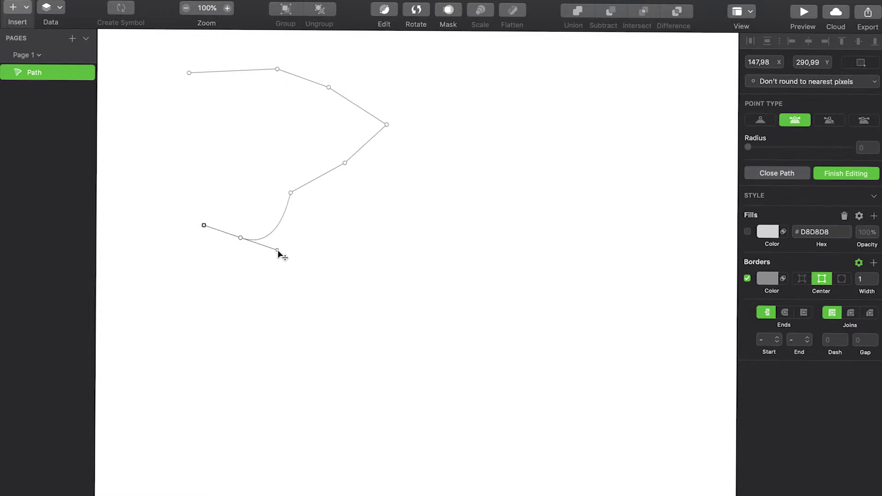
left_click(246, 262)
mouse_move(277, 249)
left_mouse_down()
mouse_move(267, 274)
mouse_move(294, 247)
mouse_move(292, 255)
mouse_move(248, 243)
mouse_move(294, 271)
mouse_move(269, 262)
left_mouse_up()
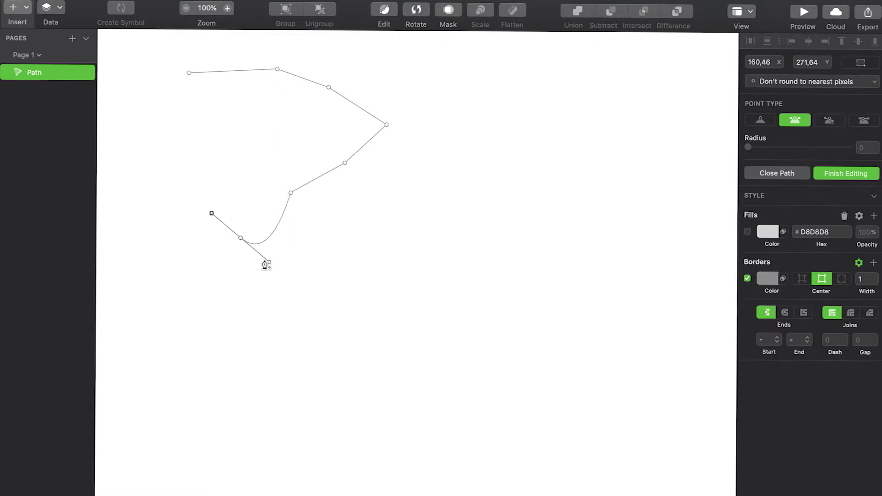
left_click(188, 152)
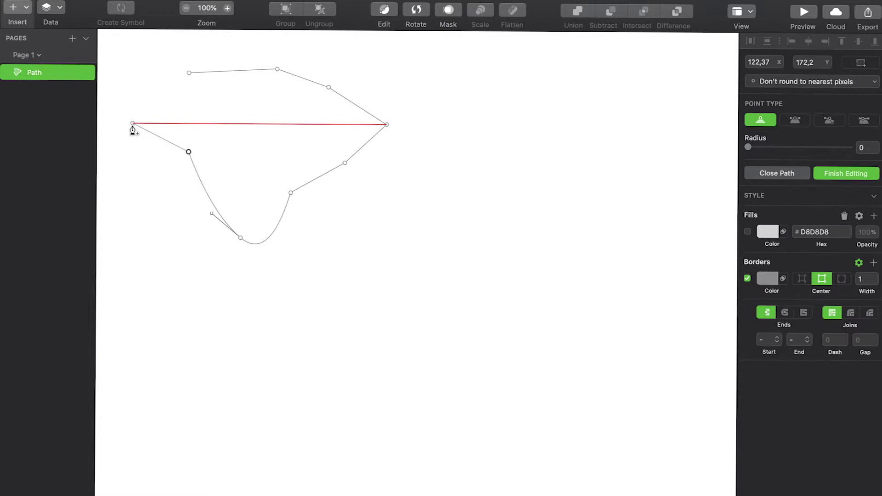
left_click_drag(132, 123, 141, 82)
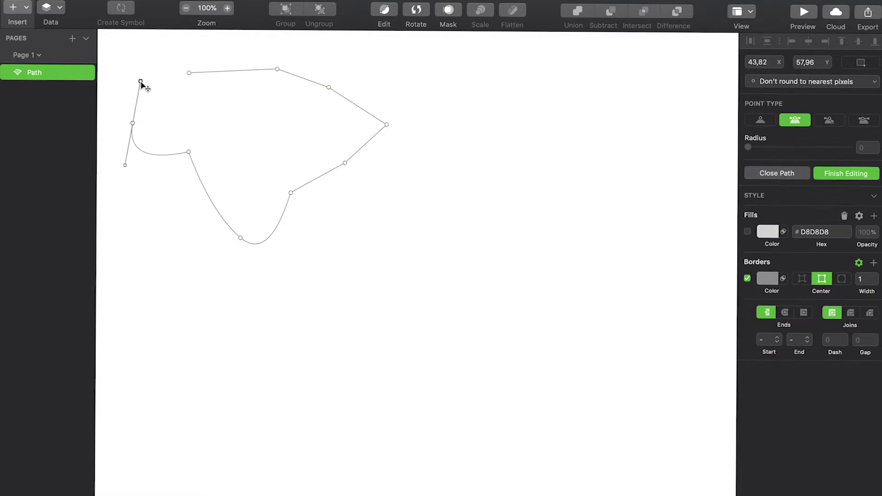
left_click_drag(141, 81, 140, 82)
left_click(190, 75)
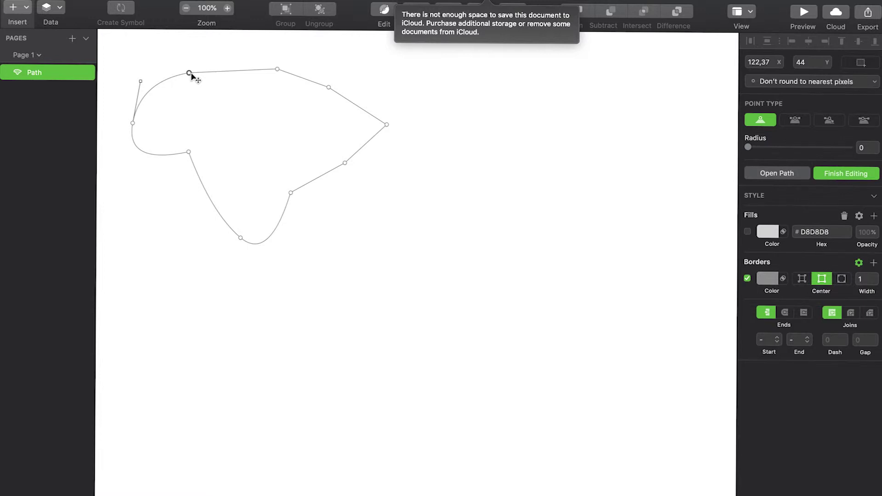
key("Escape")
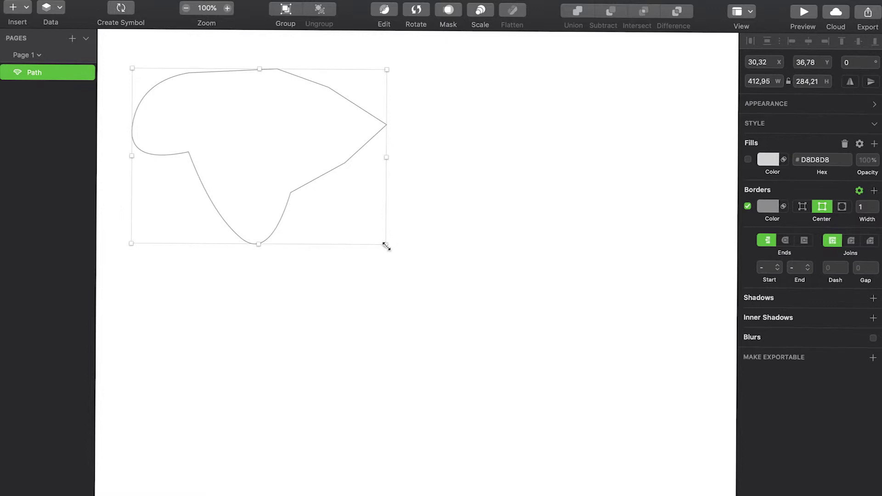
Resize the closed path to about 332 wide by 229 high.
left_click_drag(386, 247, 349, 236)
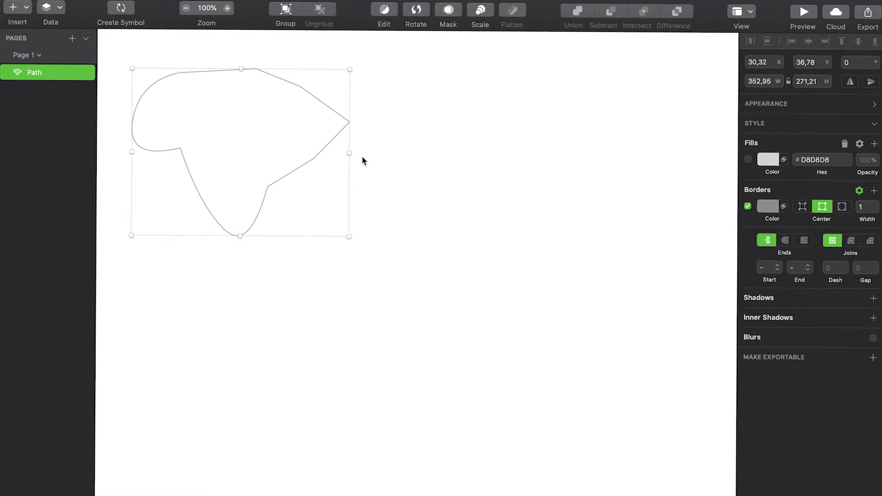
mouse_move(348, 152)
left_mouse_down()
mouse_move(309, 146)
mouse_move(369, 163)
mouse_move(363, 153)
left_mouse_up()
mouse_move(247, 69)
left_mouse_down()
mouse_move(246, 53)
mouse_move(247, 73)
left_mouse_up()
left_click_drag(361, 236, 322, 239)
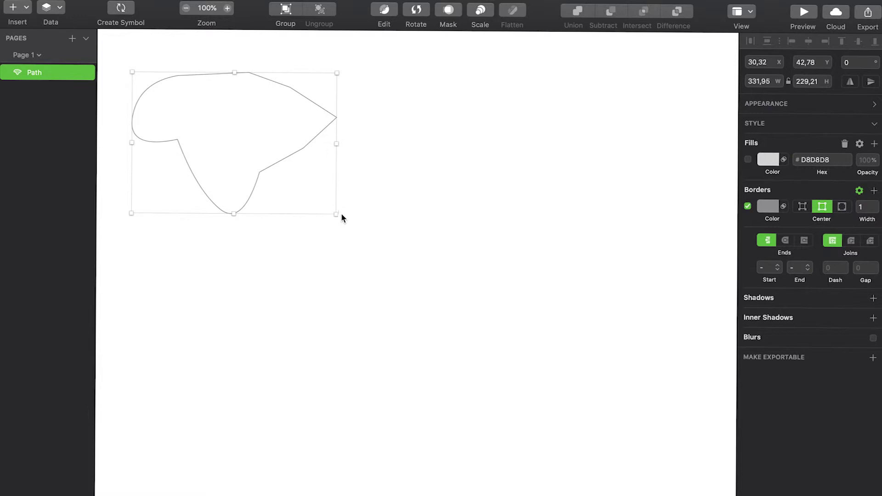
Try rotating the closed path by -2° around its center, and undo the rotation.
left_click(417, 11)
left_click(417, 11)
left_click(417, 11)
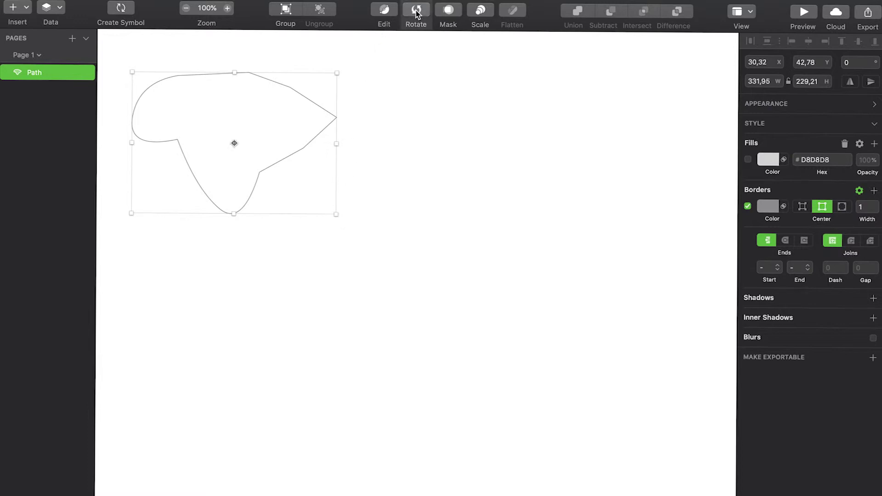
mouse_move(335, 228)
left_mouse_down()
mouse_move(282, 236)
mouse_move(262, 290)
mouse_move(391, 191)
mouse_move(349, 230)
left_mouse_up()
left_click_drag(340, 229, 342, 228)
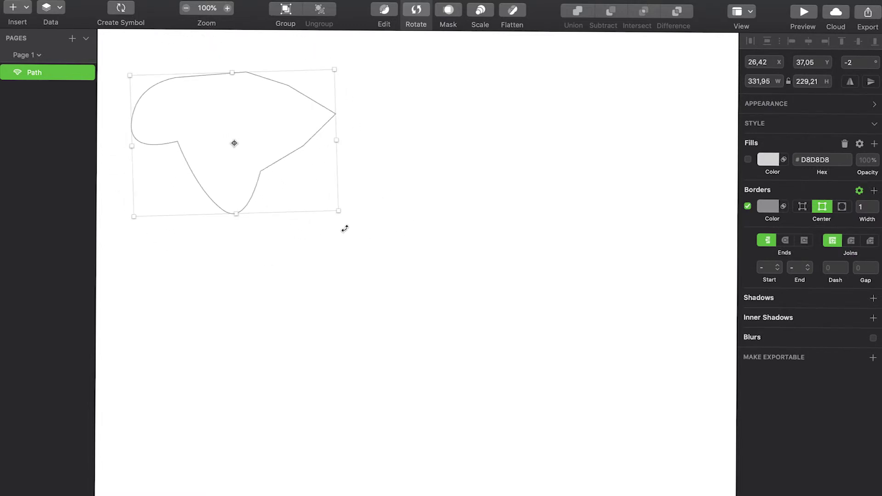
key("Escape")
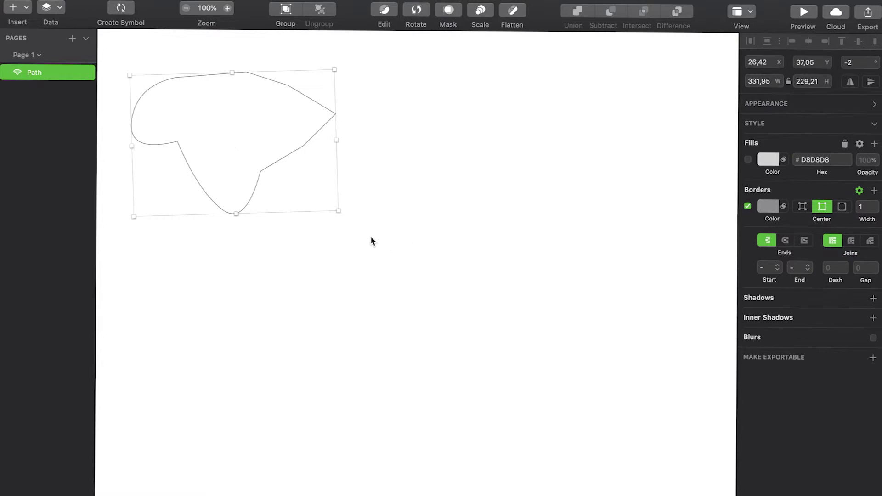
key("super+z")
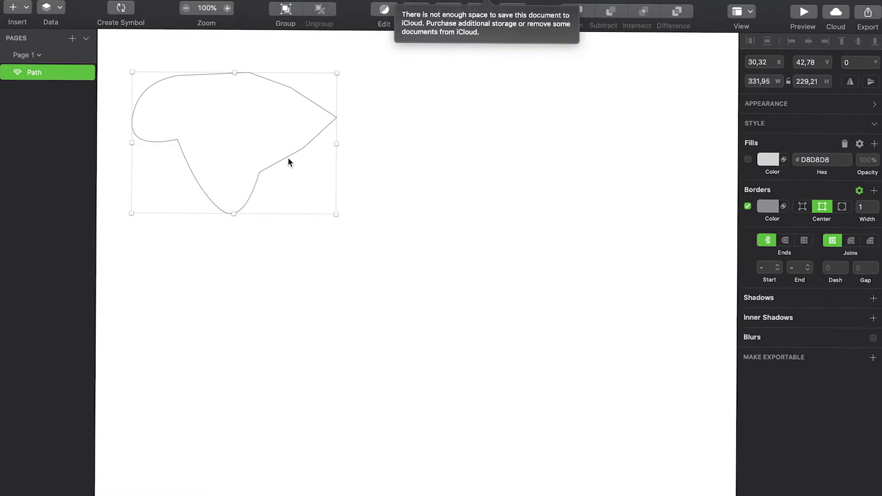
Edit the closed path's points, moving the upper corner, tip and lower corner to form a blunt end, and keep the lower corner straight.
double_click(289, 159)
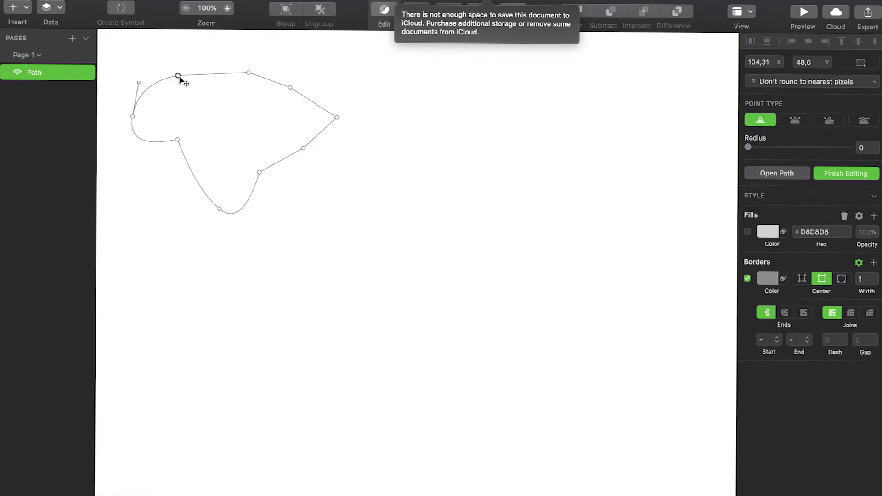
left_click(291, 87)
left_click_drag(291, 87, 313, 80)
mouse_move(335, 118)
left_mouse_down()
mouse_move(269, 112)
mouse_move(344, 119)
mouse_move(325, 119)
left_mouse_up()
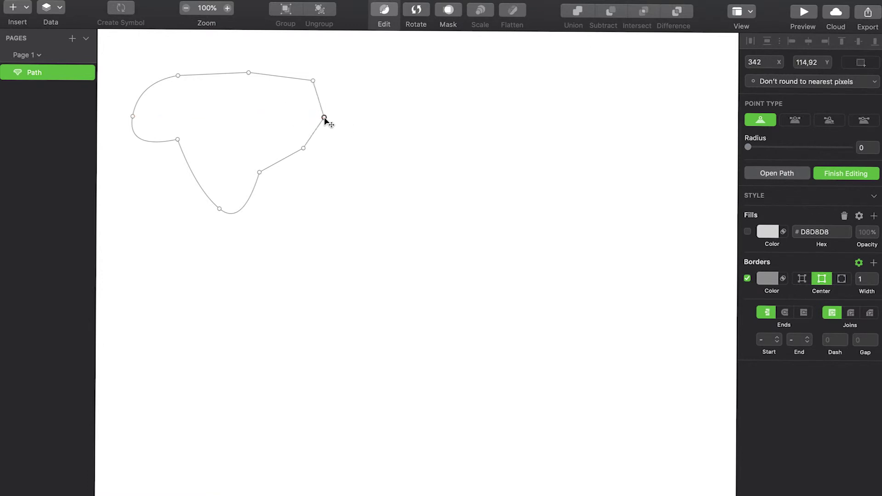
left_click_drag(304, 148, 324, 160)
double_click(324, 160)
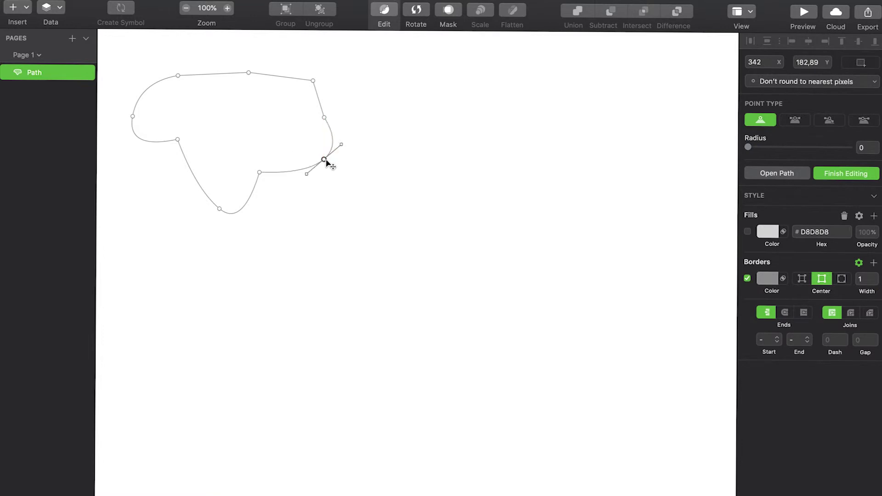
double_click(324, 160)
Move the middle point of the blunt end inward to about X 310, make it a mirrored curve, adjust its handle, and finish editing.
left_click_drag(324, 117, 304, 117)
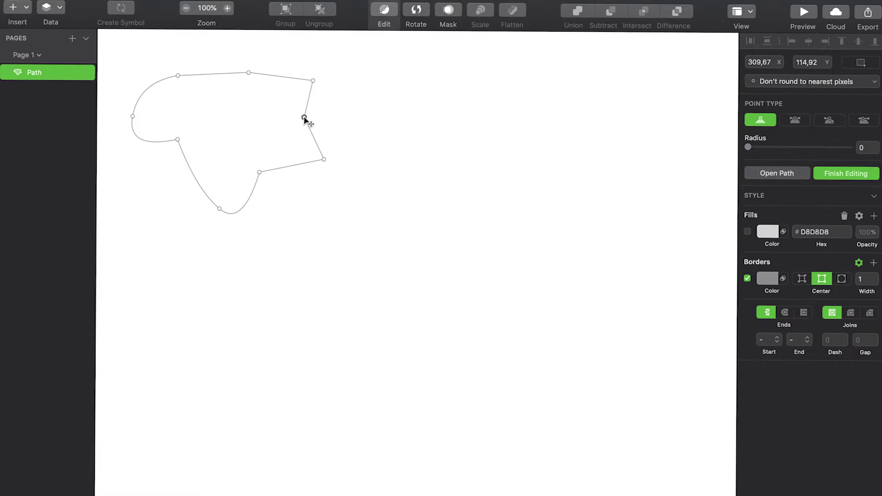
double_click(304, 117)
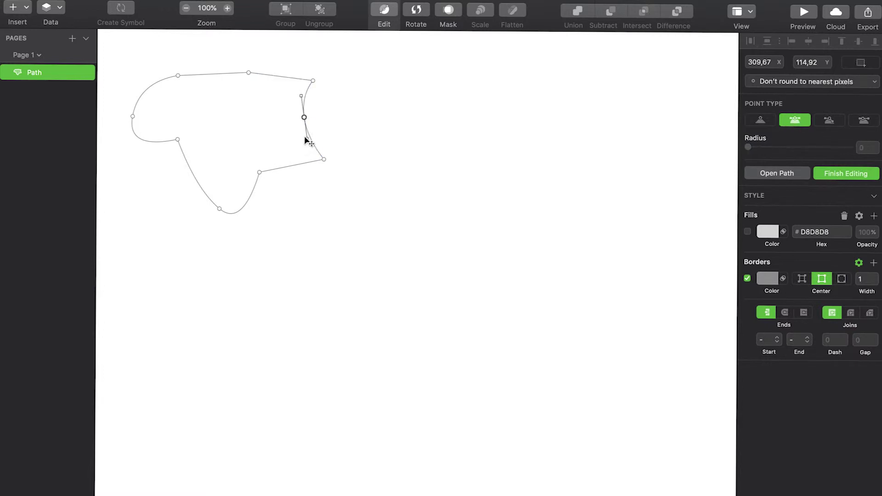
mouse_move(306, 138)
left_mouse_down()
mouse_move(282, 145)
mouse_move(290, 142)
left_mouse_up()
key("Escape")
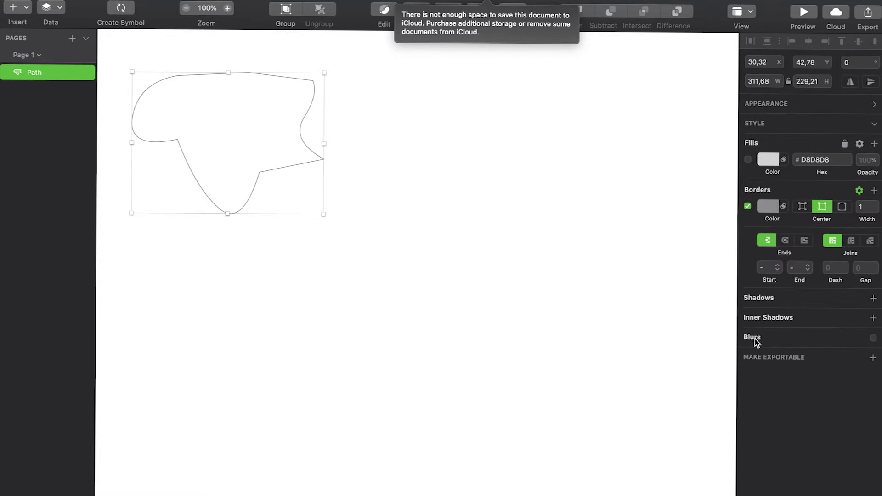
Draw a second, open vector path beside the first with six points and a curved bottom, about 274 × 258 in size.
left_click(438, 148)
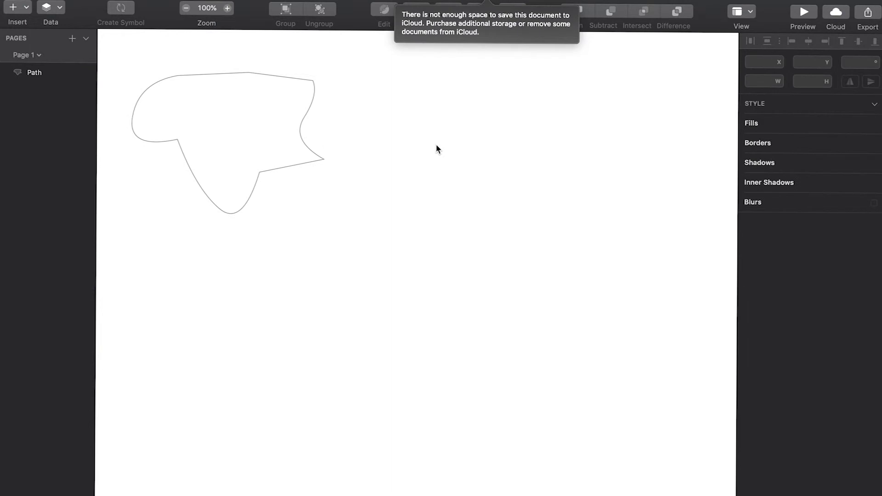
key("v")
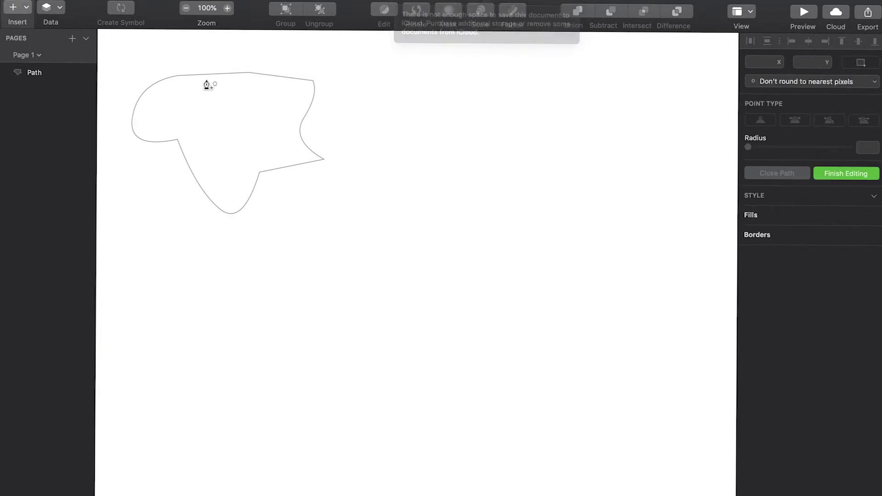
left_click(481, 82)
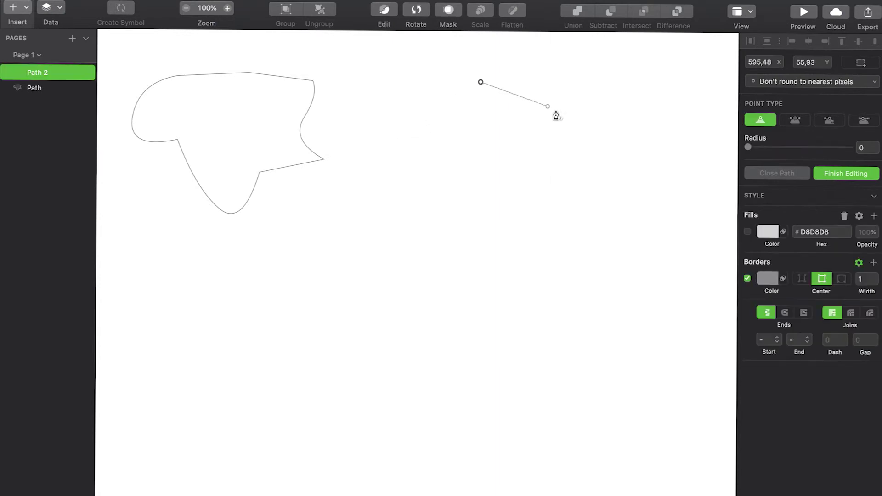
left_click(573, 91)
left_click(572, 200)
left_click_drag(521, 222, 476, 177)
left_click(404, 161)
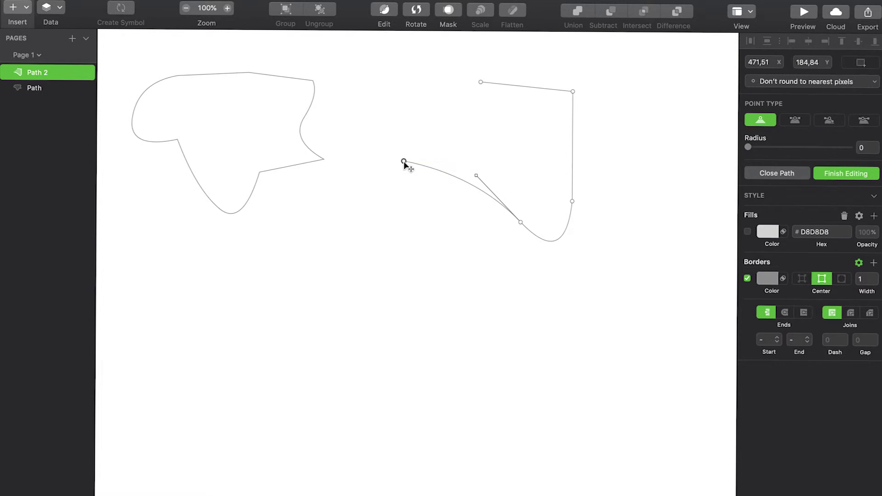
mouse_move(410, 106)
left_mouse_down()
mouse_move(441, 113)
mouse_move(432, 63)
mouse_move(414, 127)
mouse_move(406, 118)
mouse_move(412, 107)
left_mouse_up()
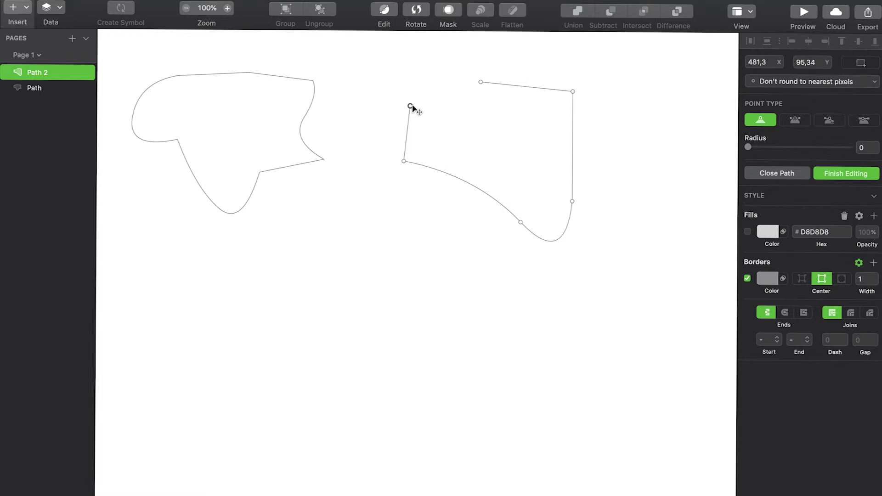
key("Escape")
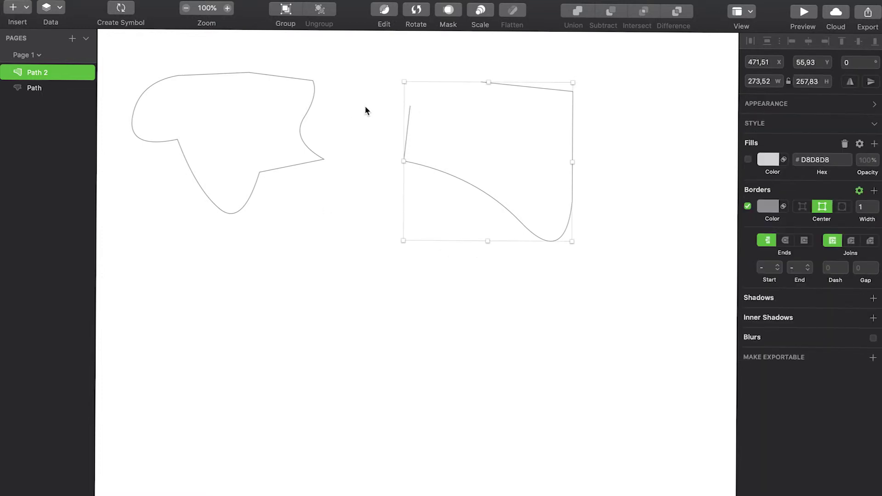
Switch the selection between the closed path and the open path, ending on the closed path.
left_click(37, 91)
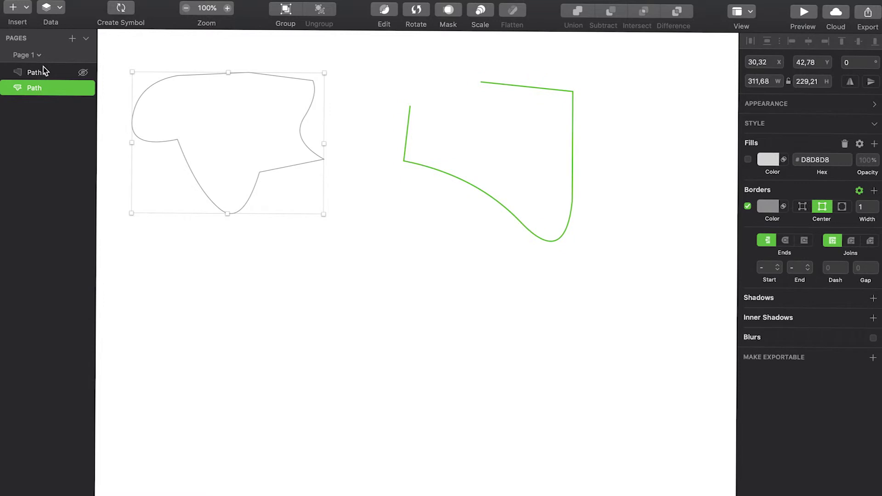
left_click(37, 74)
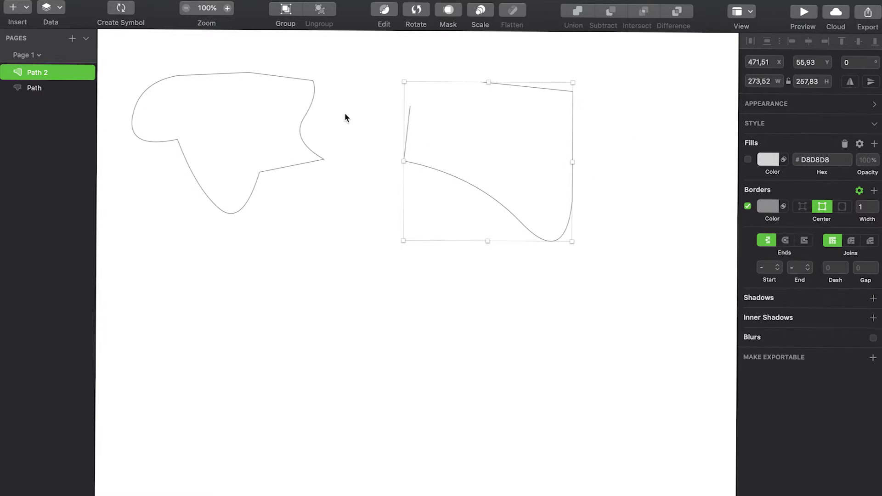
left_click(312, 81)
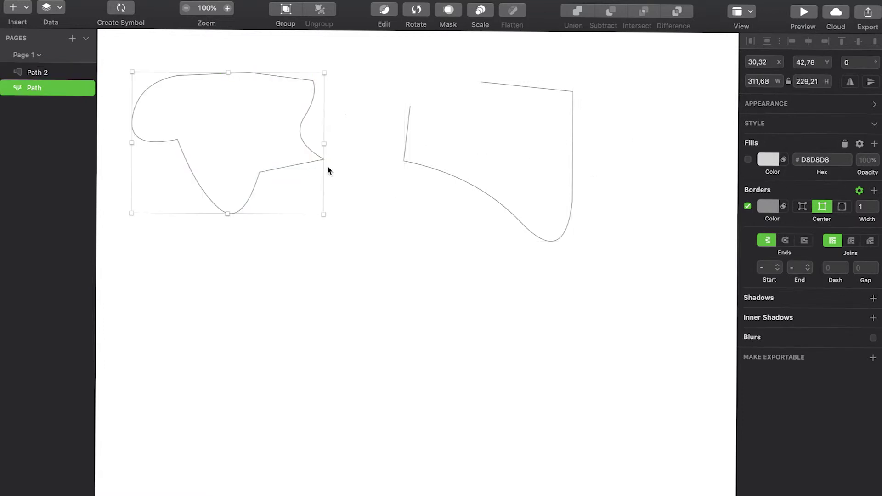
Set the closed path's border width to 11.
left_click(876, 205)
left_click(876, 205)
left_click(875, 204)
left_click(876, 205)
left_click(876, 204)
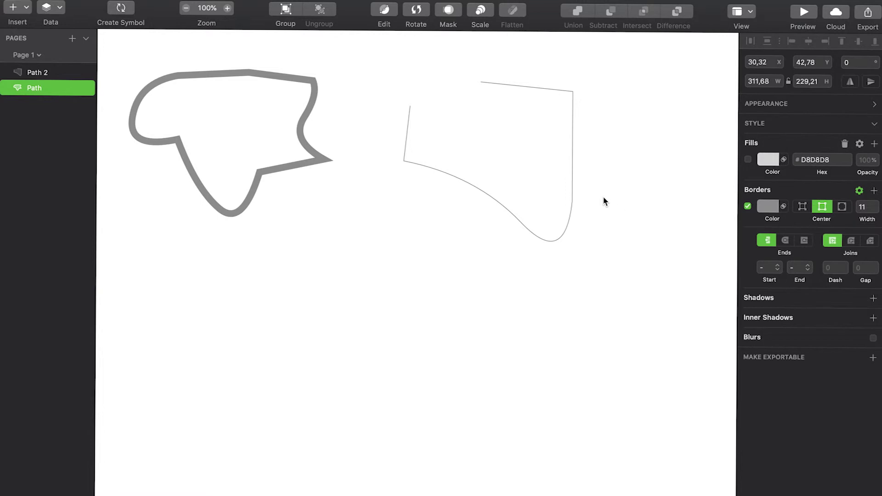
Select the open path and set its border width to 11.
left_click(569, 178)
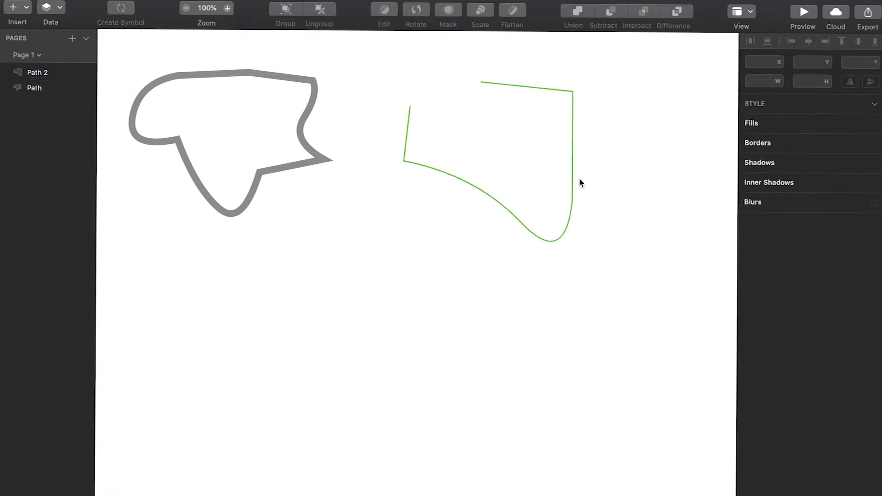
left_click(572, 152)
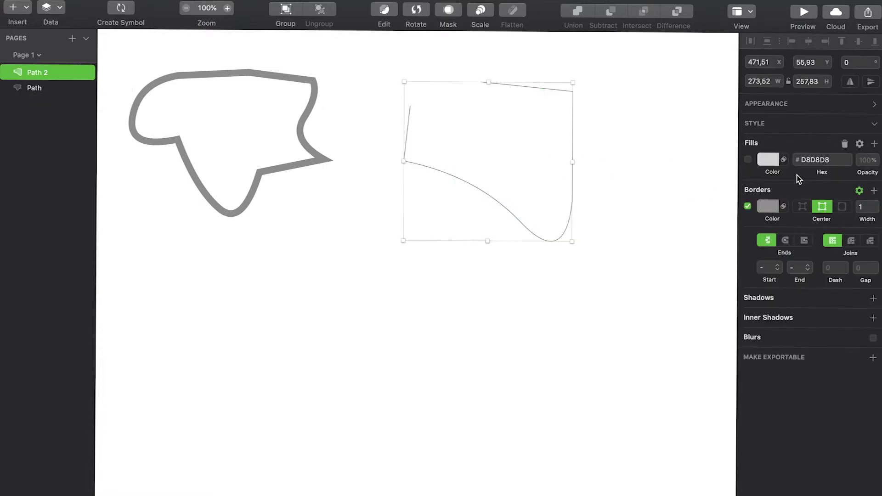
left_click(876, 205)
left_click(876, 204)
left_click(875, 204)
left_click(875, 205)
left_click(876, 204)
left_click(876, 205)
left_click(876, 205)
left_click(876, 205)
left_click(876, 205)
left_click(877, 204)
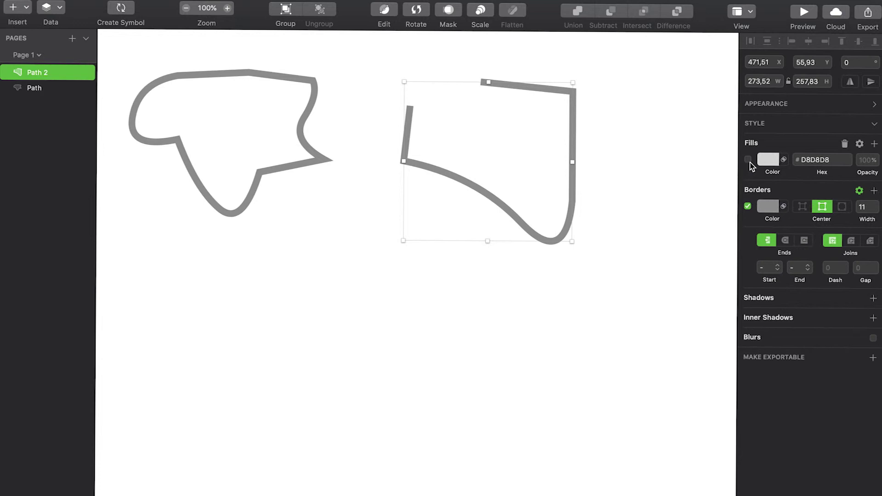
Turn on the closed path's fill and set its colour to muted red A54D4D.
left_click(305, 144)
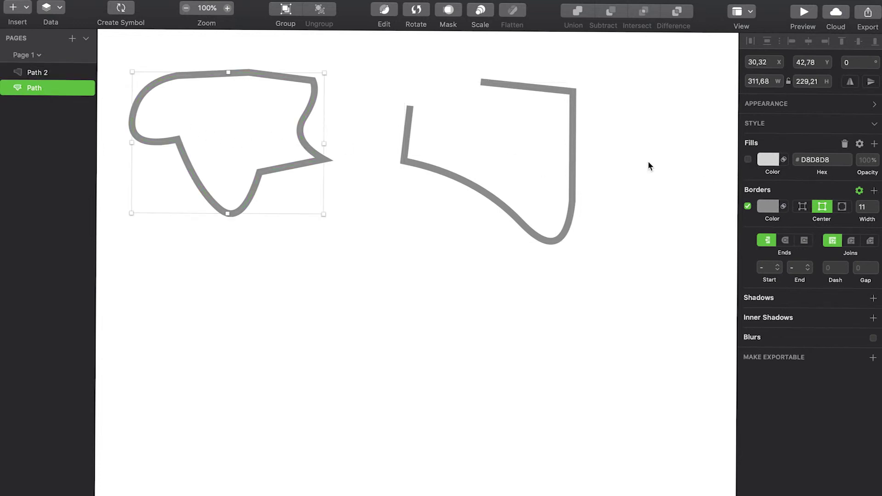
left_click(748, 160)
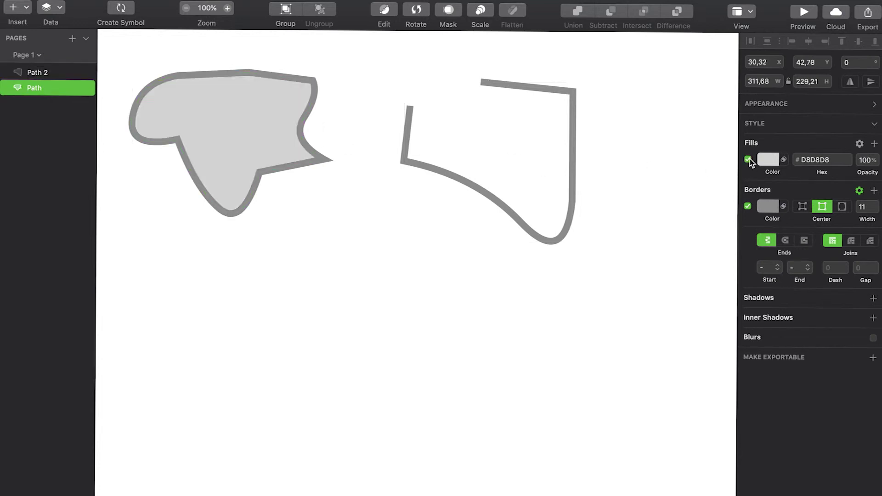
left_click(765, 161)
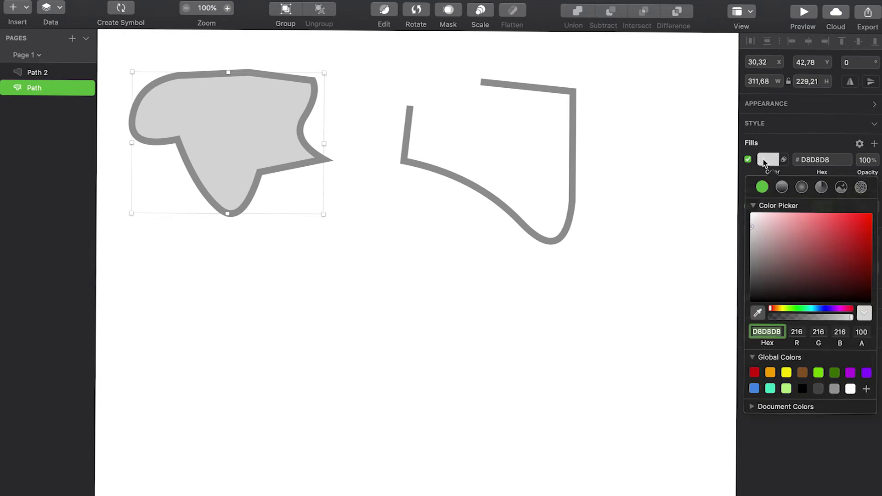
left_click(766, 161)
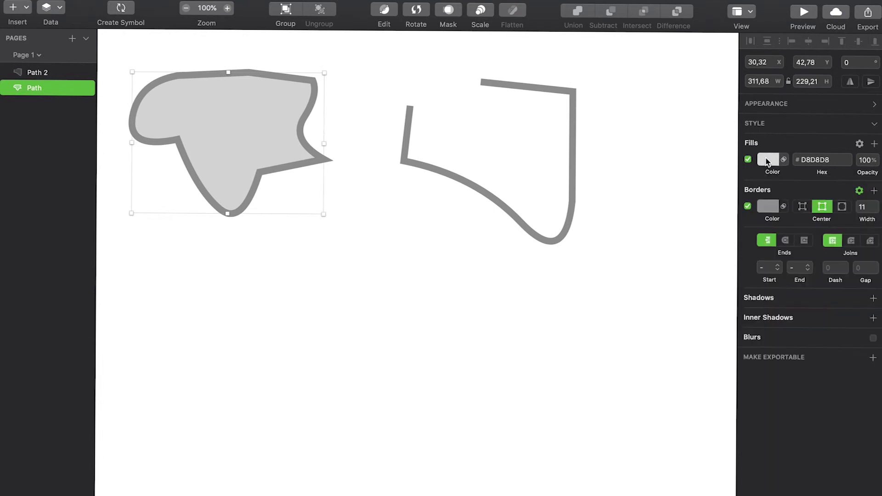
left_click(768, 161)
left_click(853, 245)
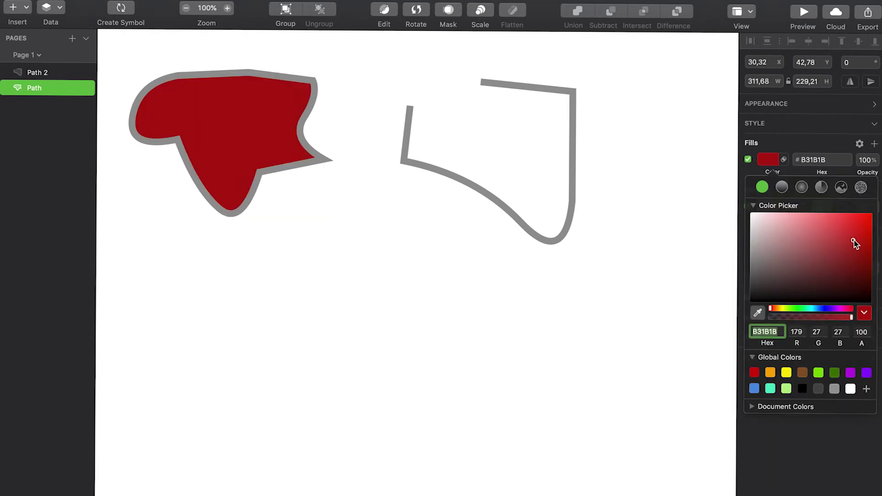
left_click(840, 244)
left_click(815, 245)
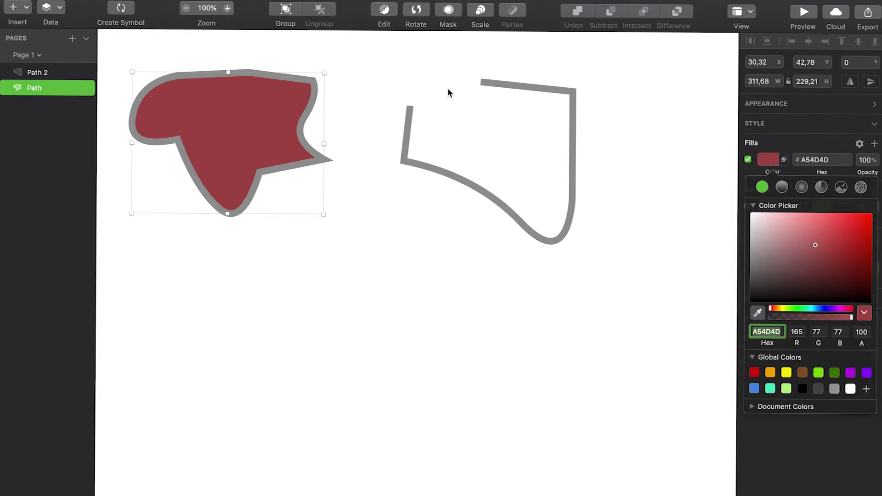
Try the D8D8D8 fill on the open path and turn it off again.
left_click(514, 90)
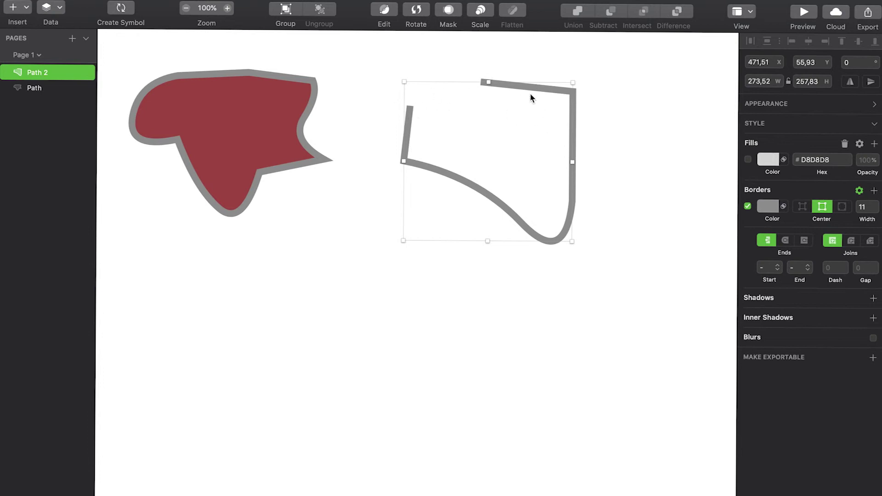
left_click(748, 159)
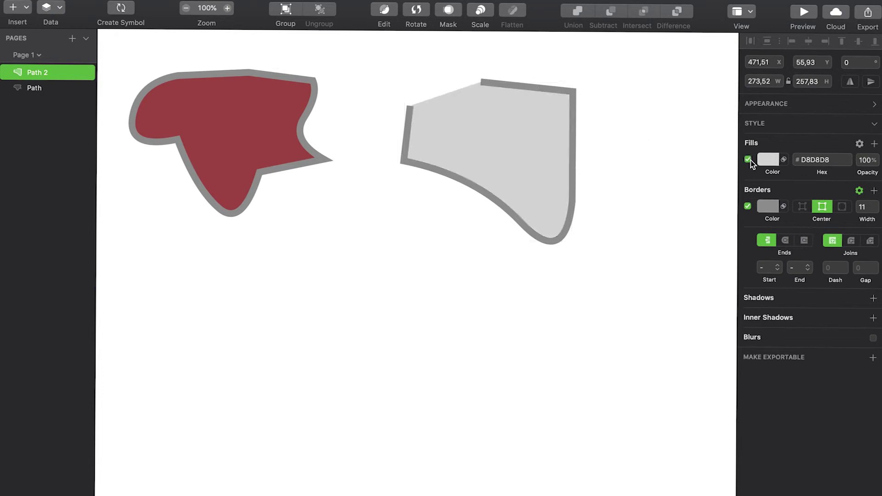
left_click(478, 85)
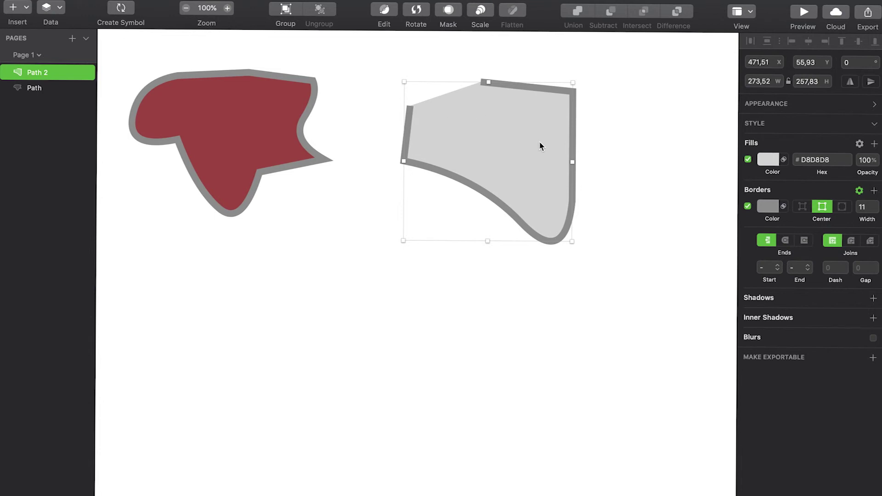
left_click(748, 160)
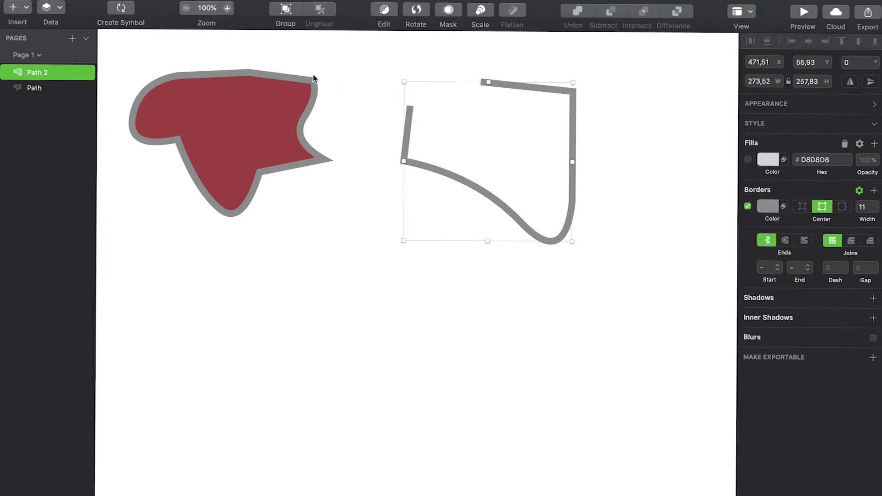
Turn off the closed path's fill and set its border colour to red A43F3F.
left_click(299, 99)
left_click(748, 159)
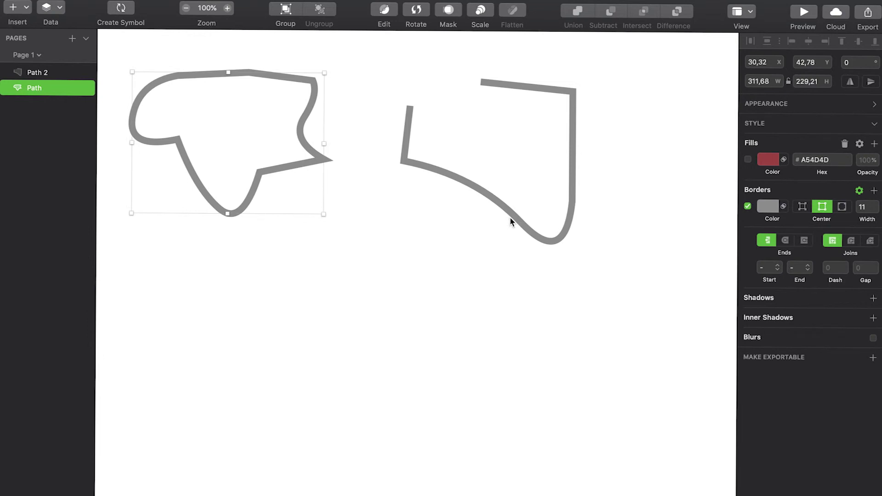
left_click(748, 206)
left_click(748, 206)
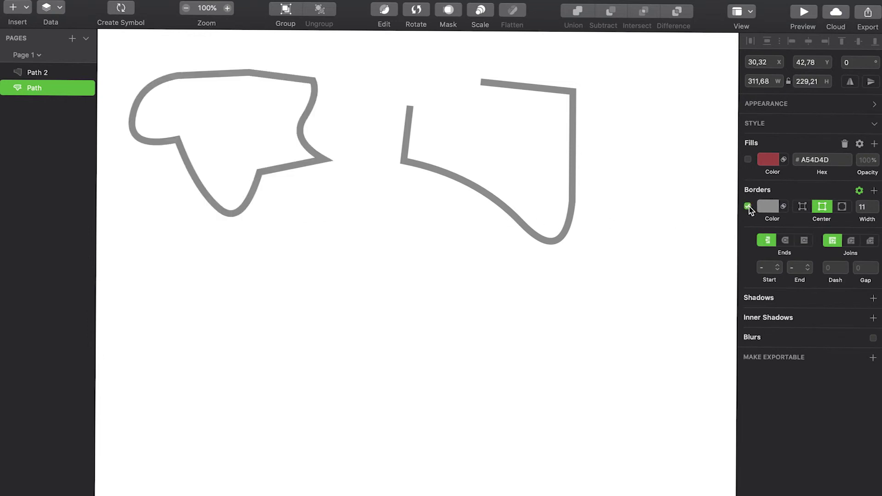
left_click(768, 206)
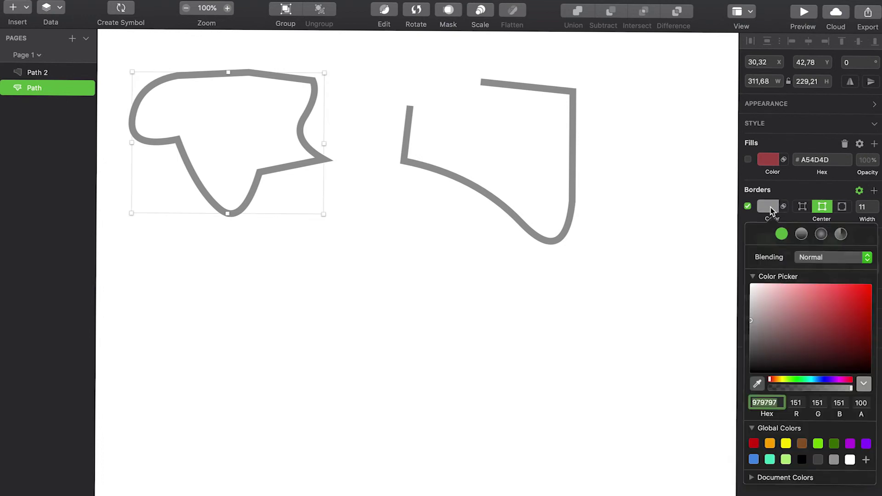
left_click(824, 317)
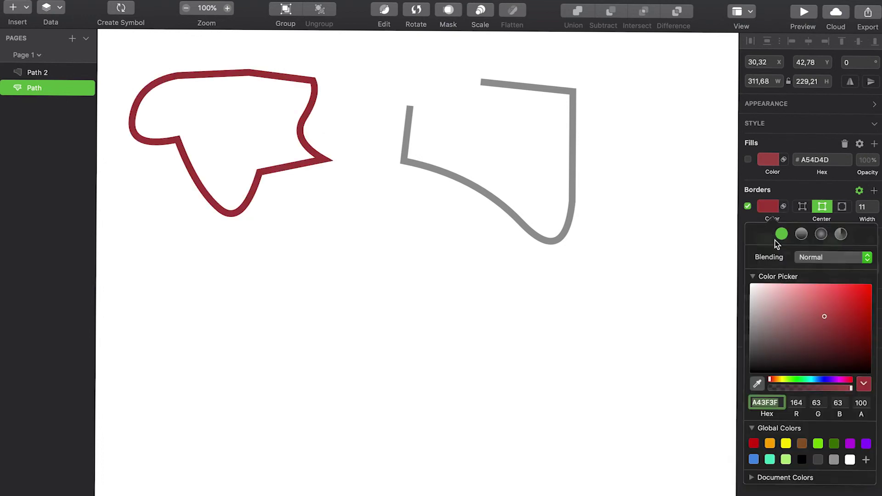
left_click(701, 222)
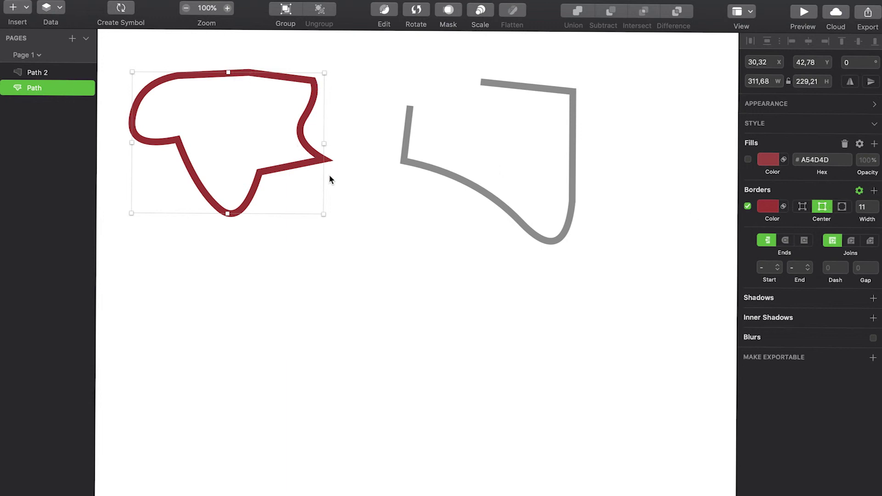
Try the Inside border position on the closed path, set it to Outside, and check the border against the path's points.
left_click(802, 208)
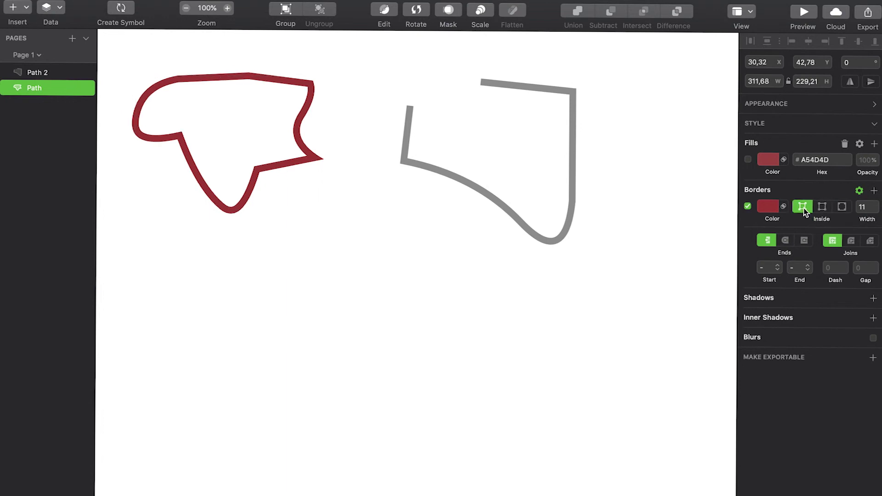
left_click(842, 207)
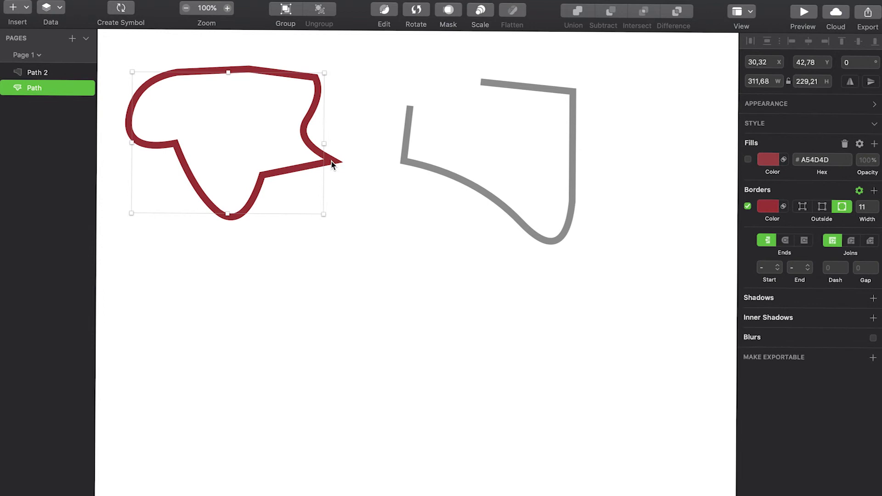
double_click(315, 156)
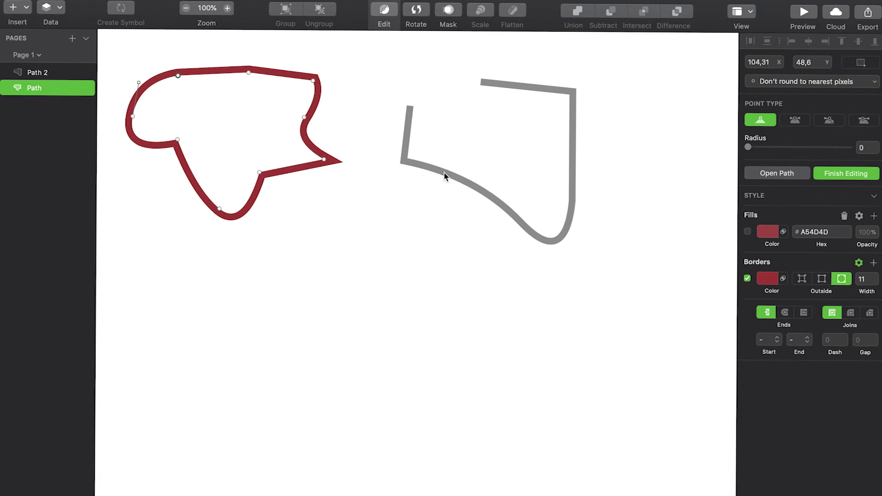
key("Escape")
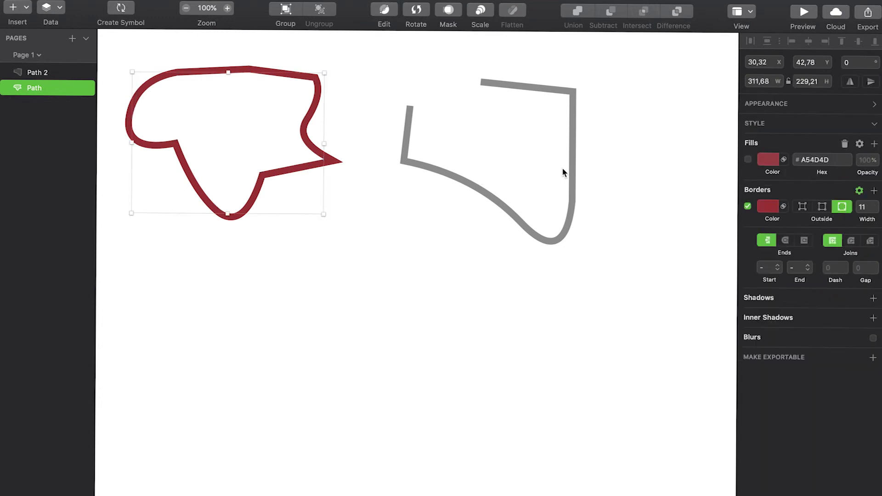
Try the round and bevelled border joins on the closed path and return to the sharp mitred join.
left_click(851, 240)
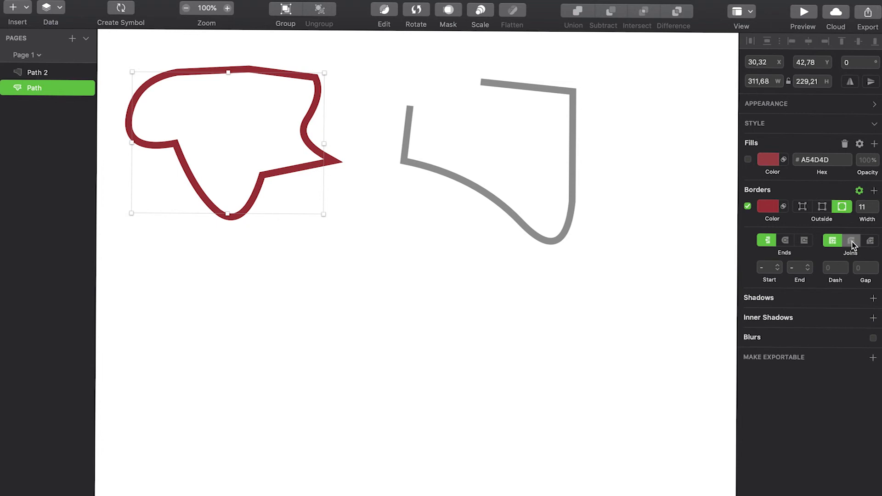
left_click(335, 158)
left_click(869, 241)
left_click(311, 211)
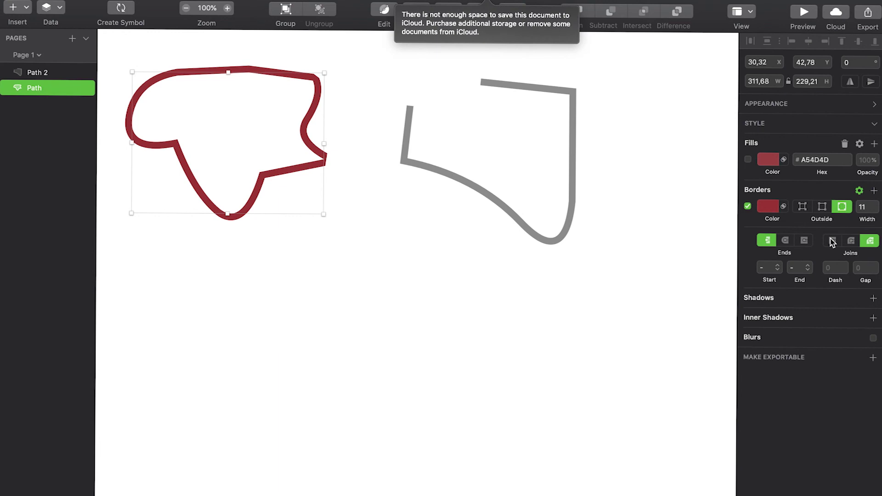
left_click(832, 241)
left_click(869, 240)
left_click(834, 242)
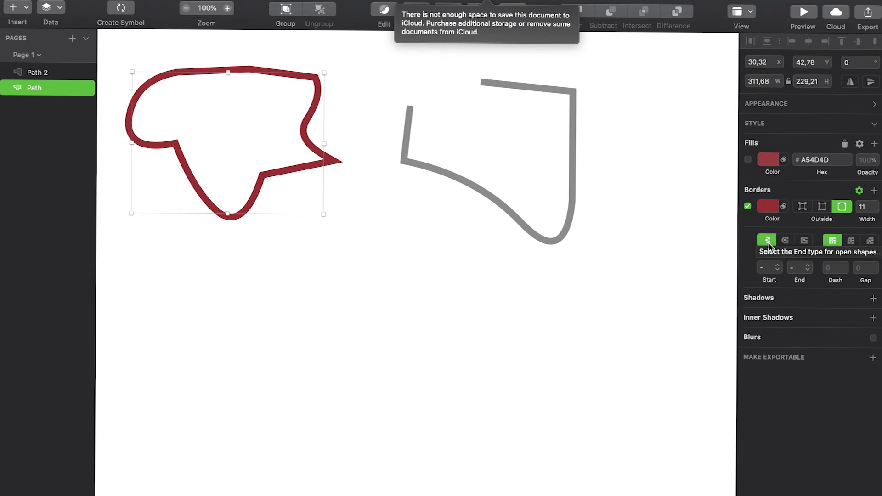
Try the square and rounded border ends on the closed path and return to the flat end type.
left_click(787, 244)
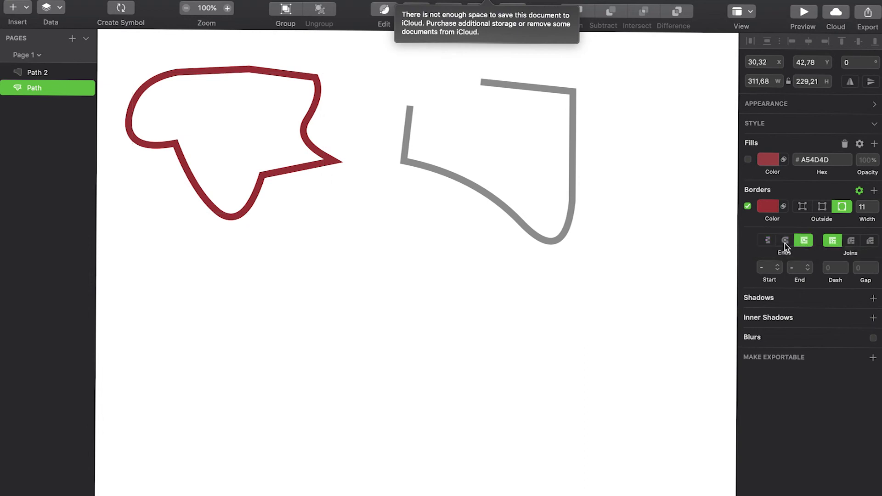
left_click(767, 242)
left_click(784, 244)
left_click(807, 242)
left_click(772, 244)
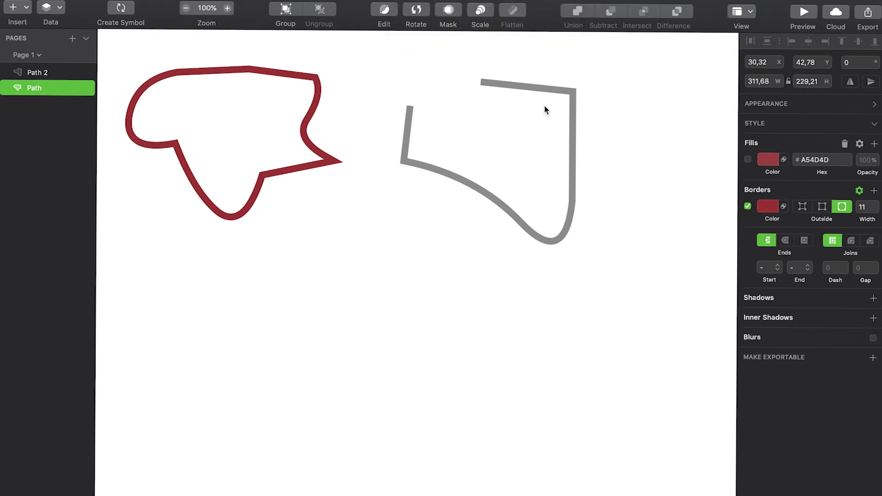
Select the open path, try the round and bevelled border joins, and return to the mitred join.
left_click(500, 89, "shift")
left_click(501, 90)
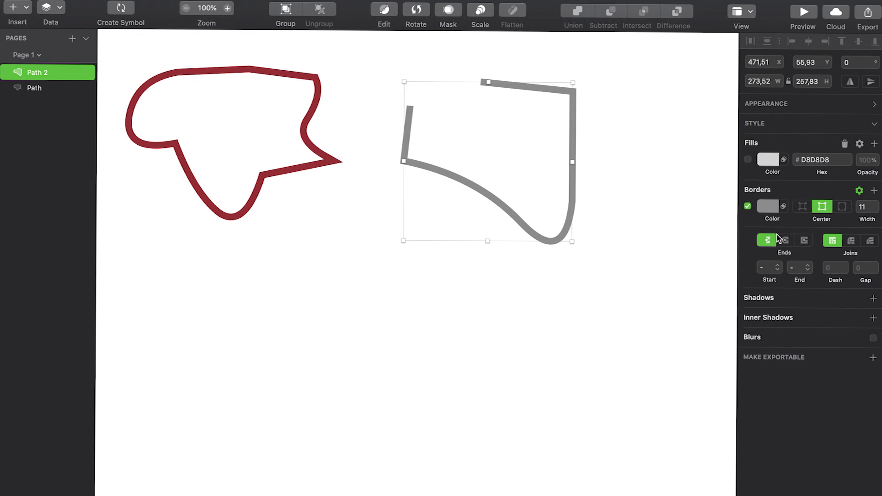
left_click(850, 242)
left_click(873, 241)
left_click(851, 242)
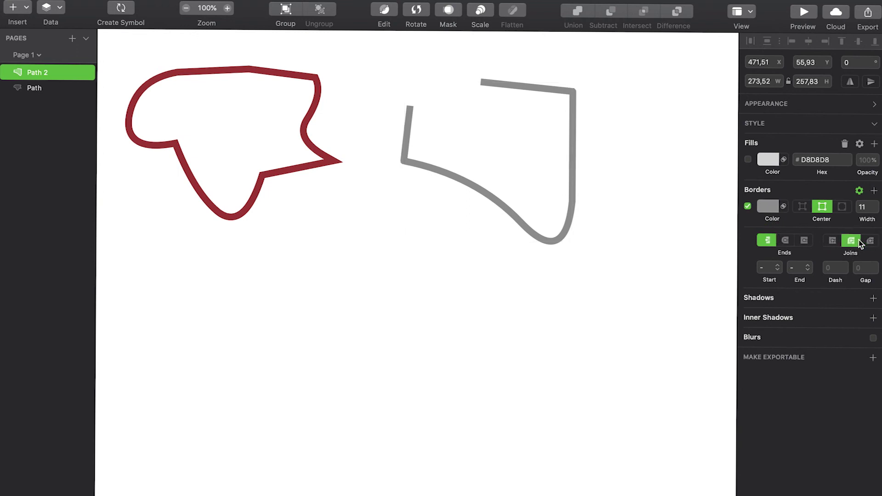
left_click(833, 242)
left_click(850, 241)
left_click(833, 241)
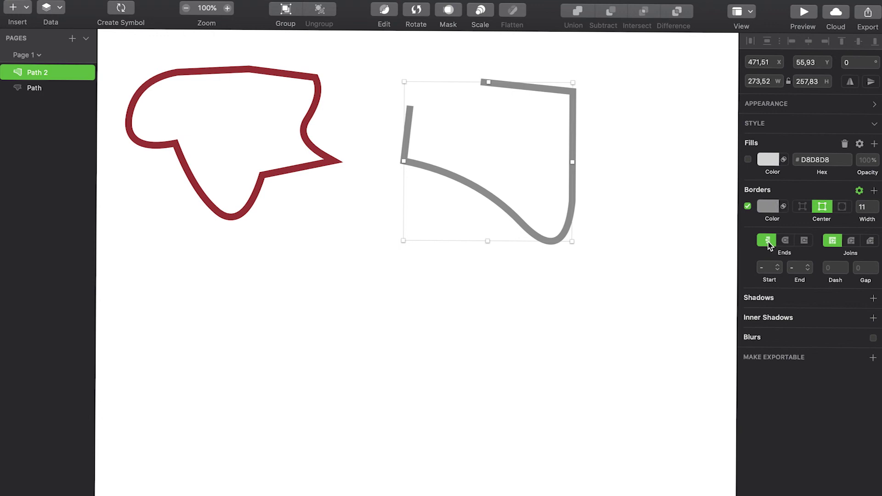
Compare the rounded, square and flat border ends on the open path and set its ends to the projecting square type.
left_click(786, 241)
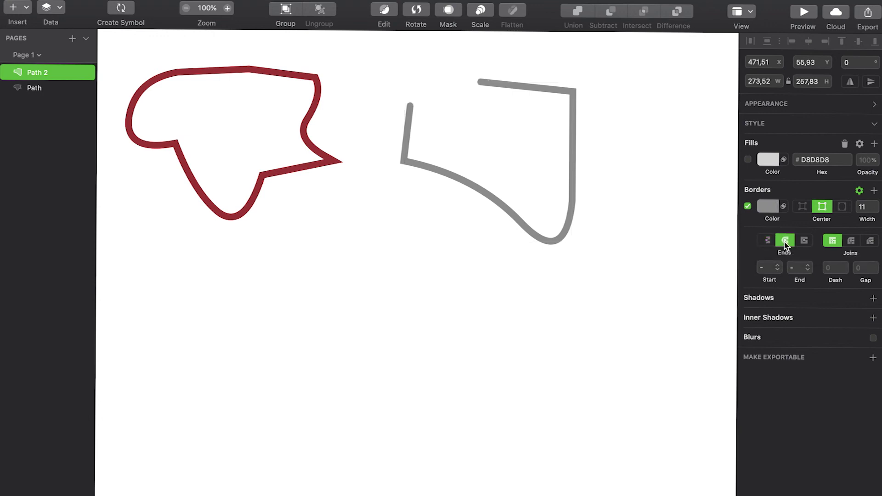
left_click(803, 244)
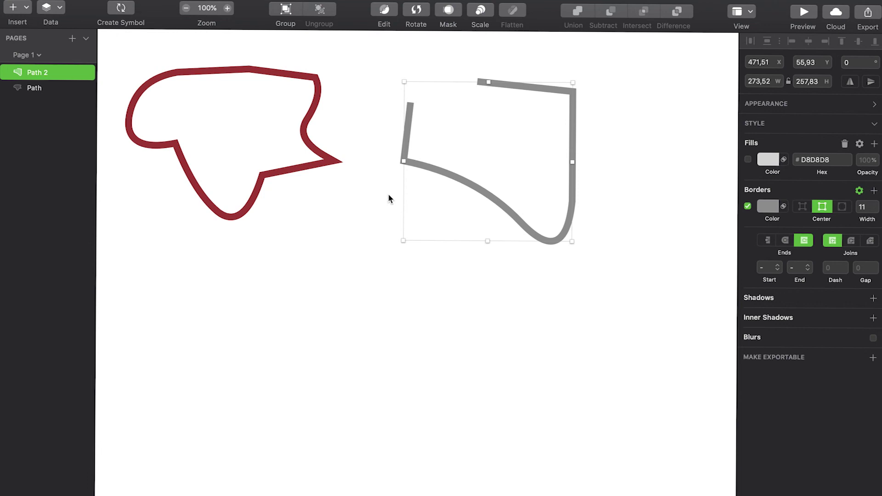
left_click(767, 242)
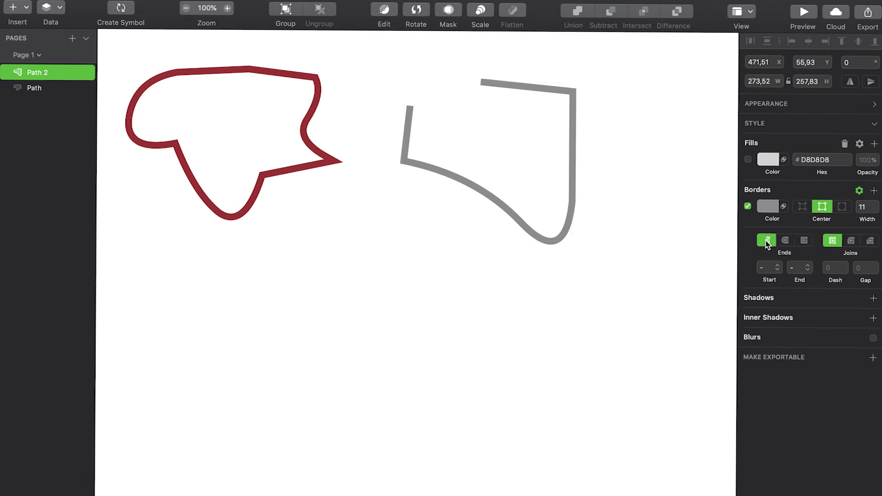
left_click(805, 242)
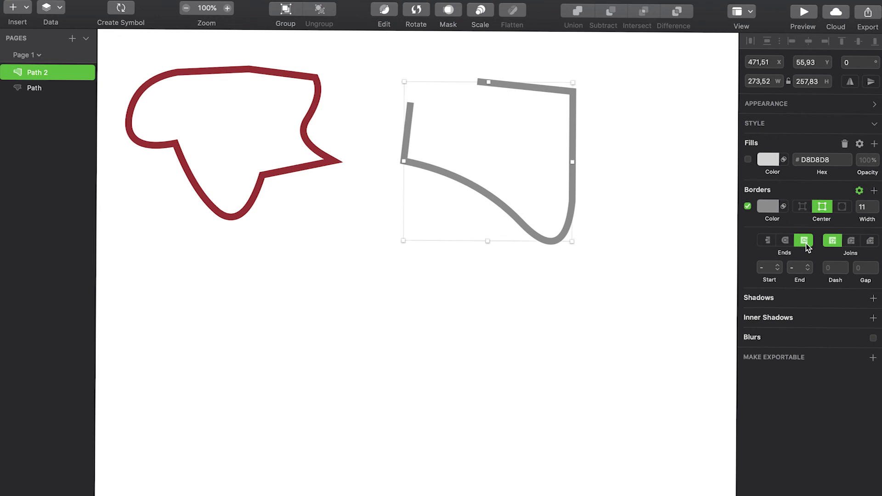
Set the open grey path's border ends to flat, and try flipping it horizontally and vertically, restoring its original orientation each time.
left_click(767, 241)
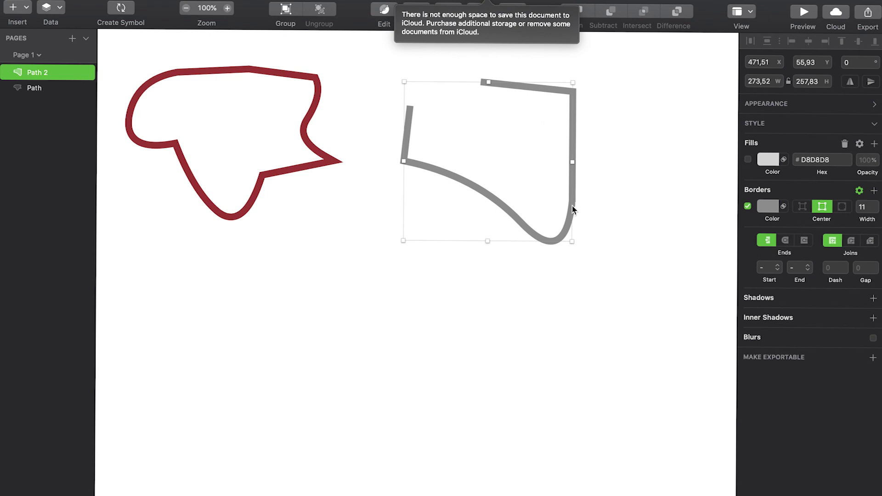
left_click(851, 82)
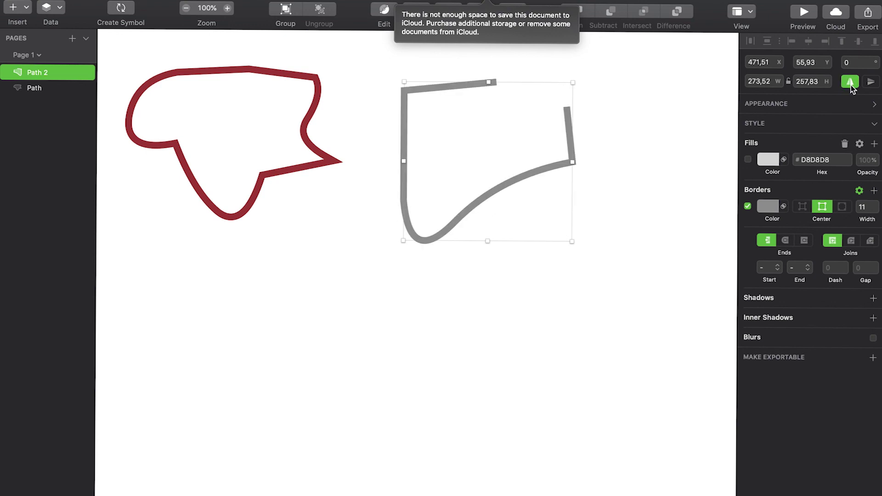
left_click(850, 82)
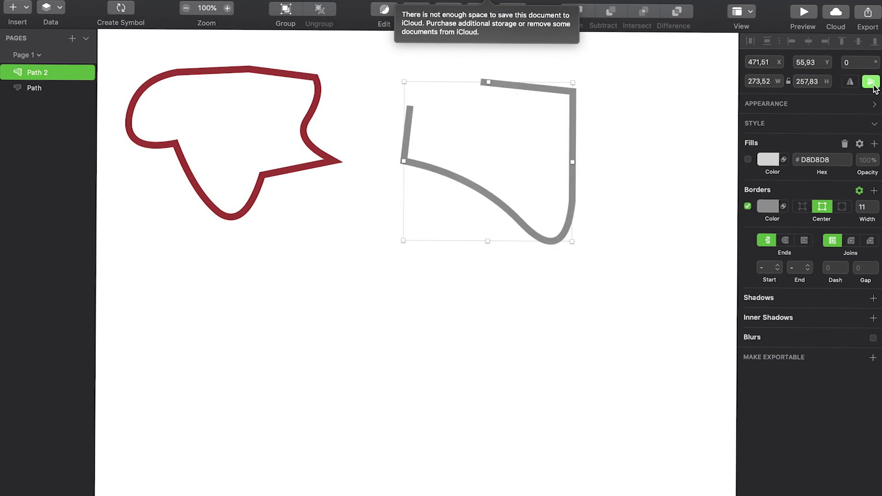
left_click(871, 82)
left_click(871, 83)
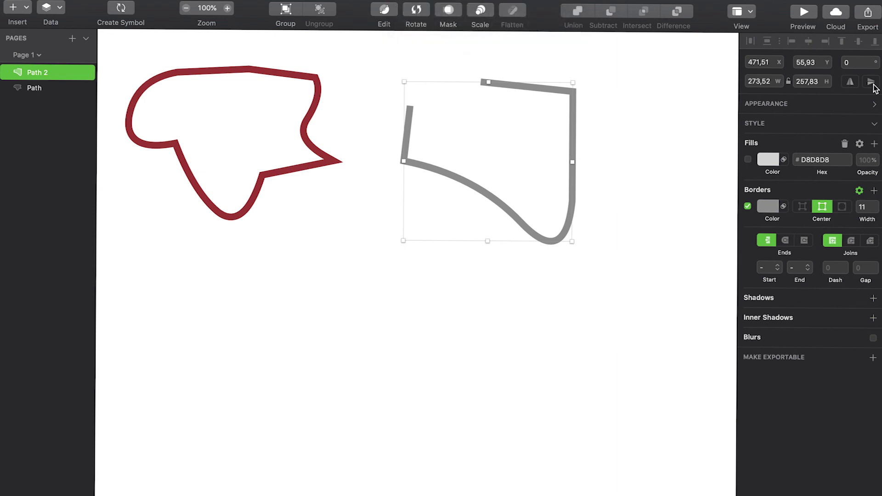
Flip the closed red path both horizontally and vertically.
left_click(305, 131)
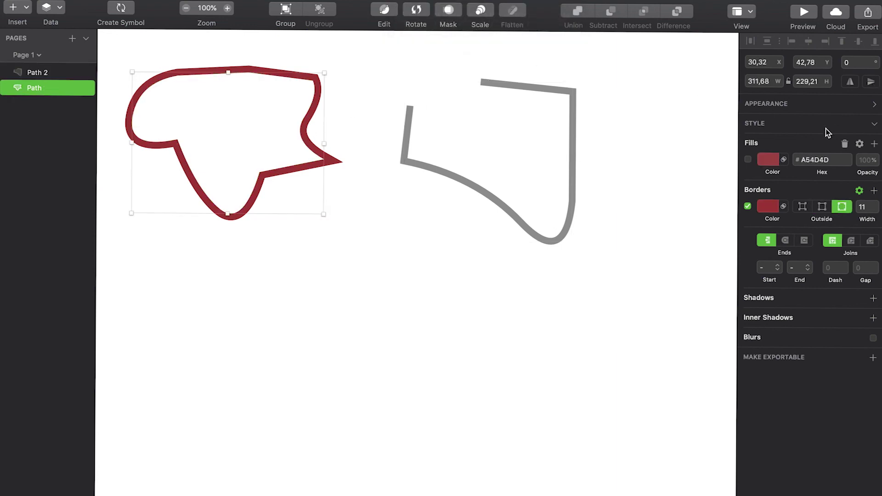
left_click(850, 83)
left_click(869, 82)
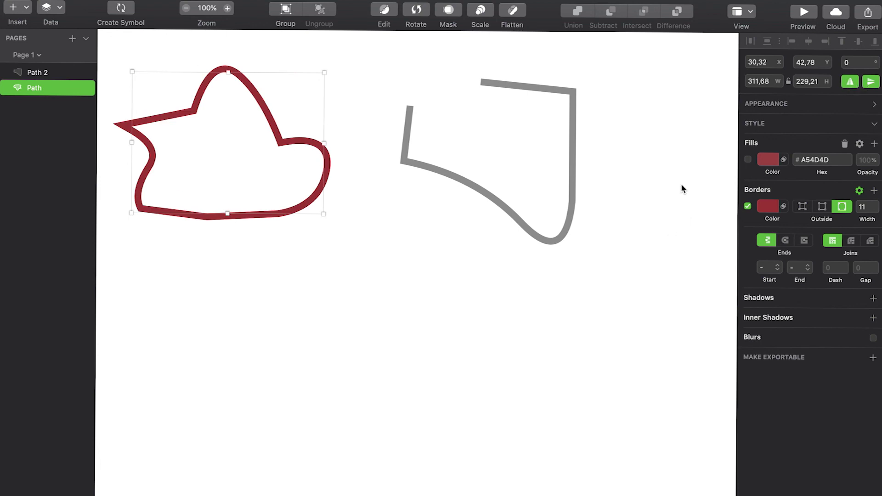